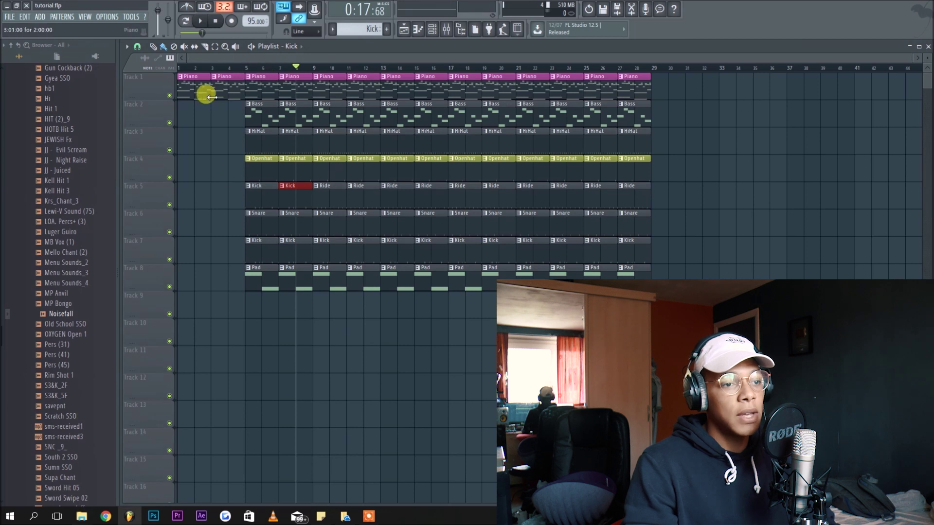
# Play the arrangement from bar 5, stop it, and return the song position to the beginning.
pyautogui.click(246, 66)
pyautogui.press('space')
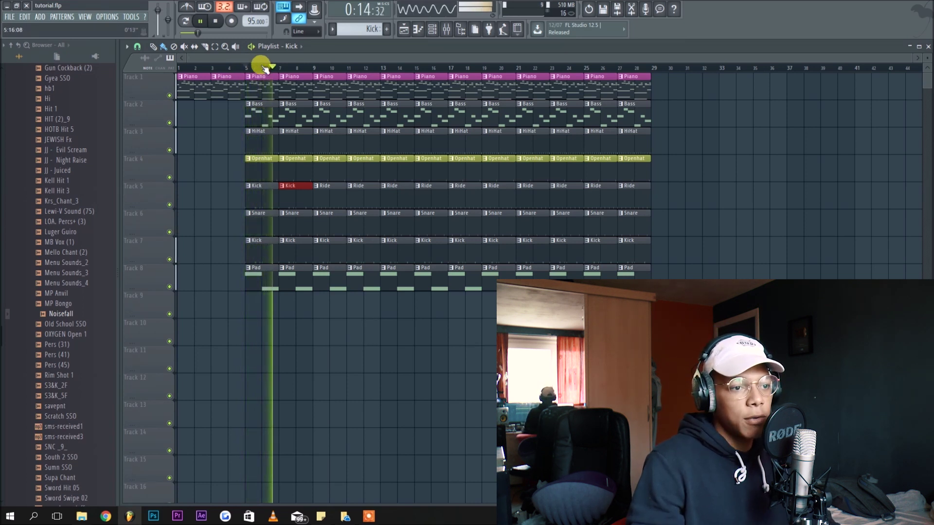
pyautogui.press('space')
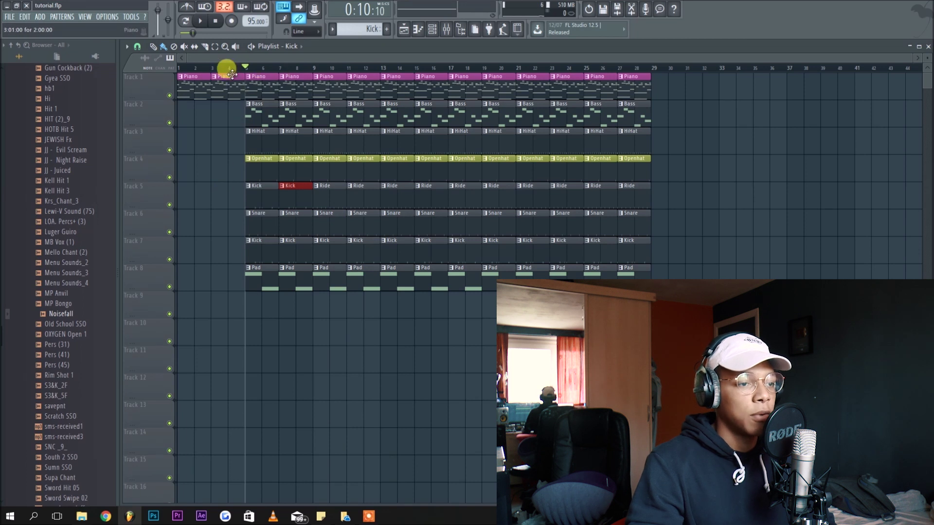
pyautogui.click(217, 68)
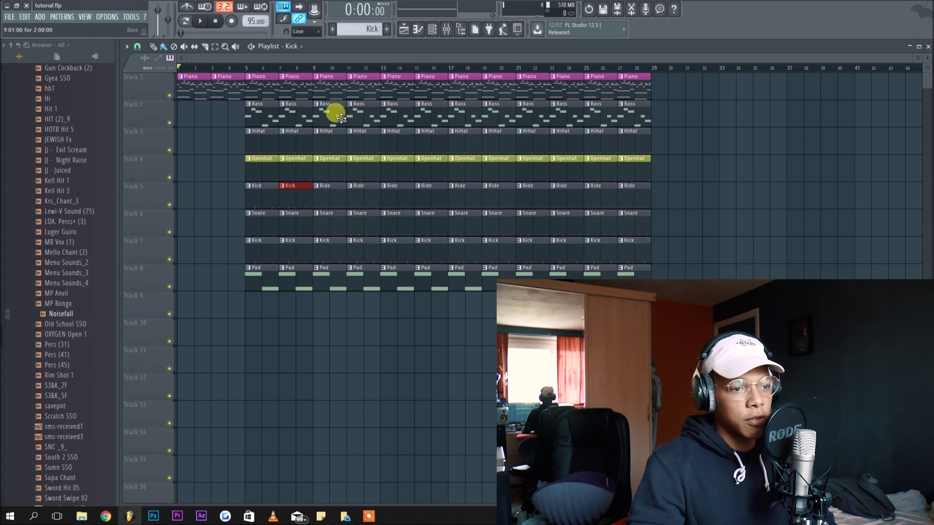
# Delete the Bass, Openhat, Kick and Pad clips from bars 5 to 8, keeping only Piano, HiHat and Snare there.
pyautogui.rightClick(290, 113)
pyautogui.rightClick(263, 121)
pyautogui.rightClick(262, 169)
pyautogui.rightClick(292, 165)
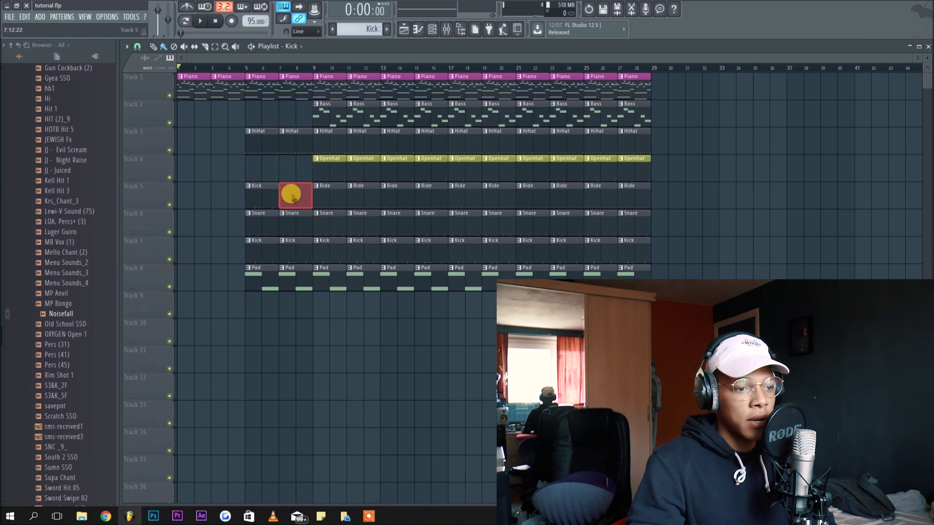
pyautogui.rightClick(290, 194)
pyautogui.rightClick(260, 202)
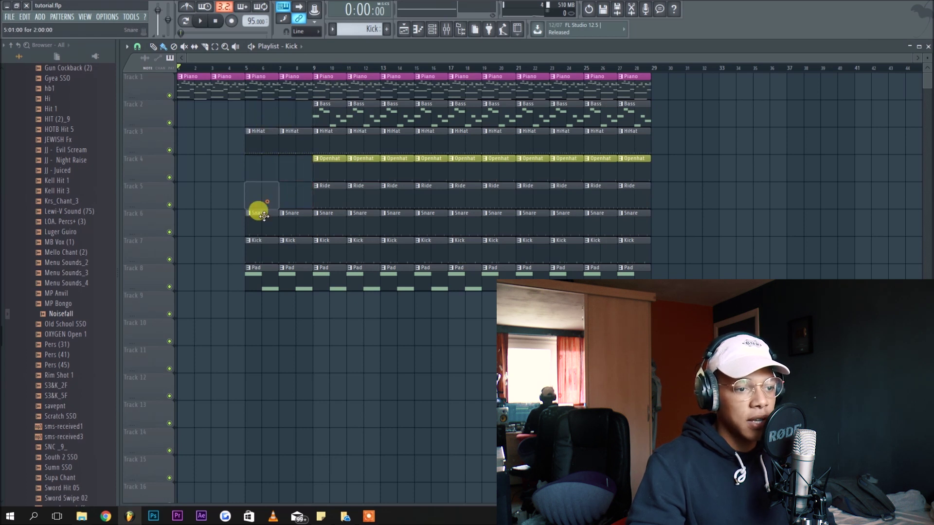
pyautogui.rightClick(266, 251)
pyautogui.rightClick(292, 246)
pyautogui.rightClick(271, 276)
pyautogui.rightClick(304, 279)
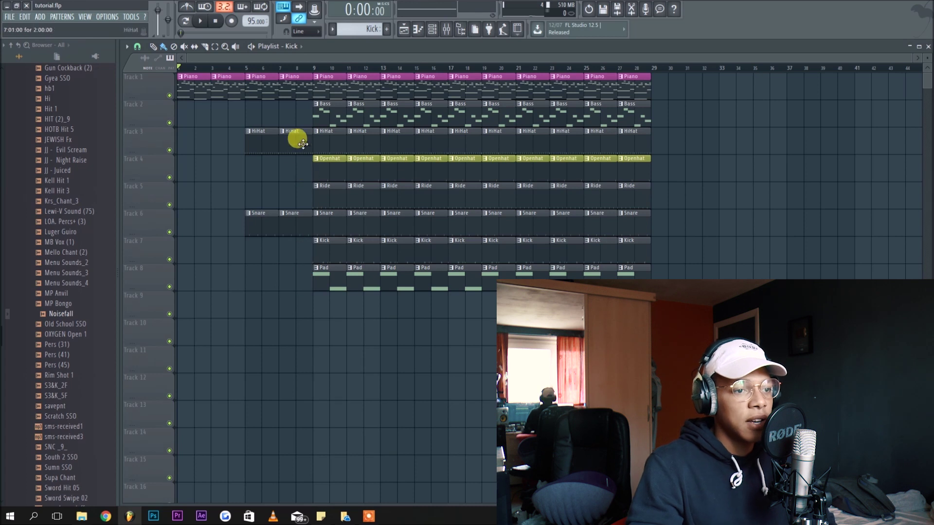
# Play the thinned-out section from bar 5 and stop playback.
pyautogui.click(245, 66)
pyautogui.press('space')
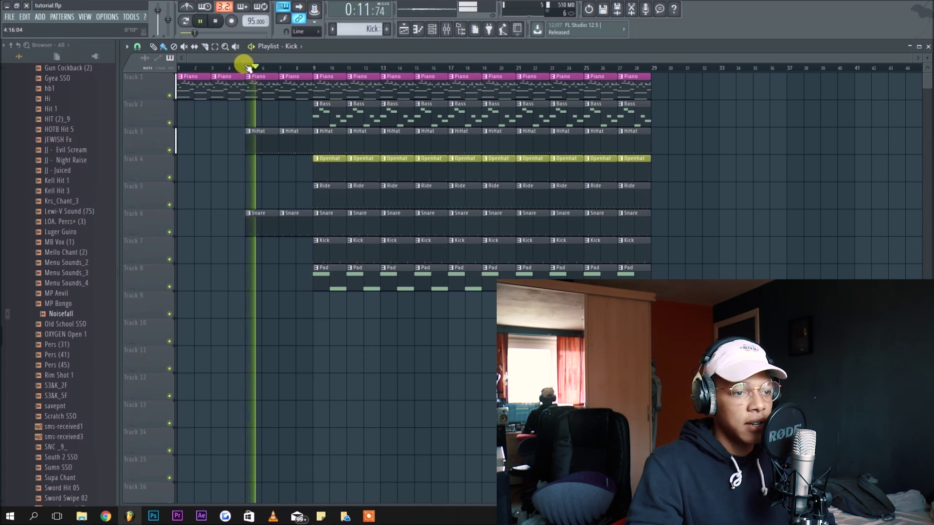
pyautogui.press('space')
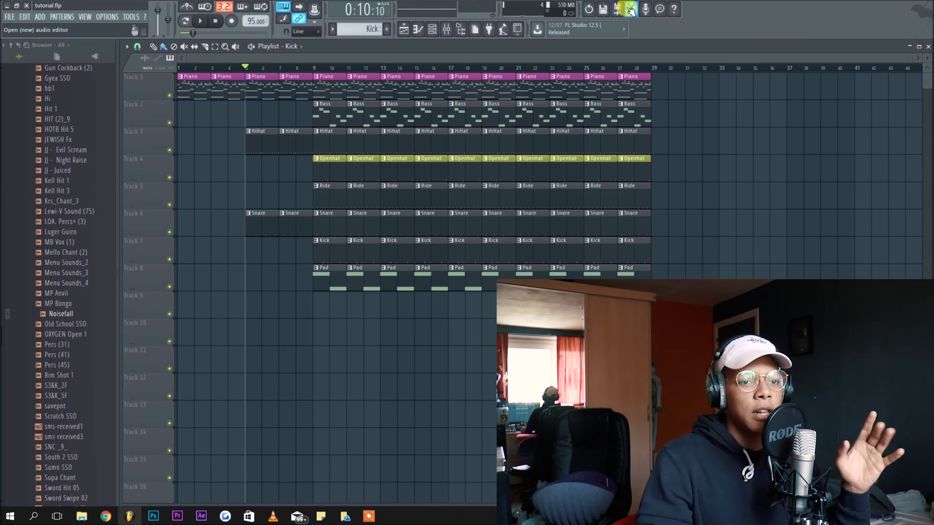
# Load Fruity Love Philter into effect slot 6 of the Snare mixer track.
pyautogui.click(445, 30)
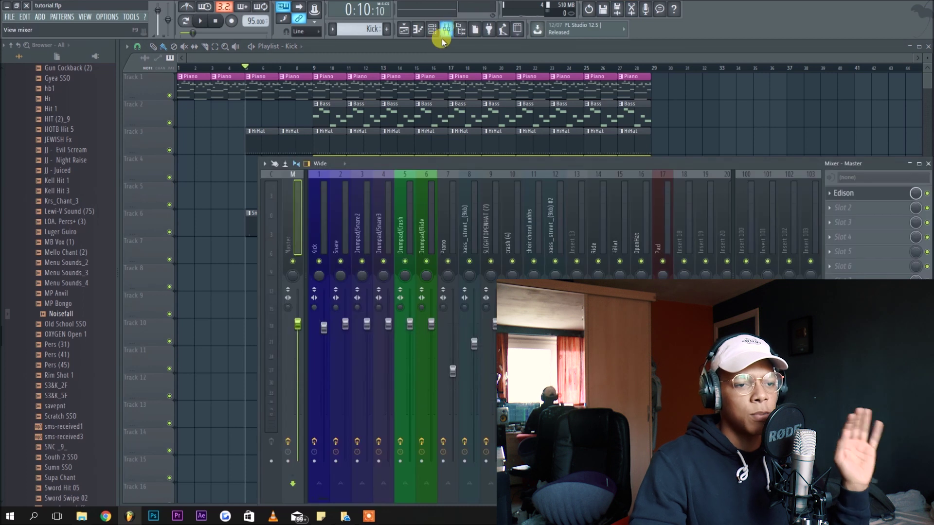
pyautogui.click(334, 243)
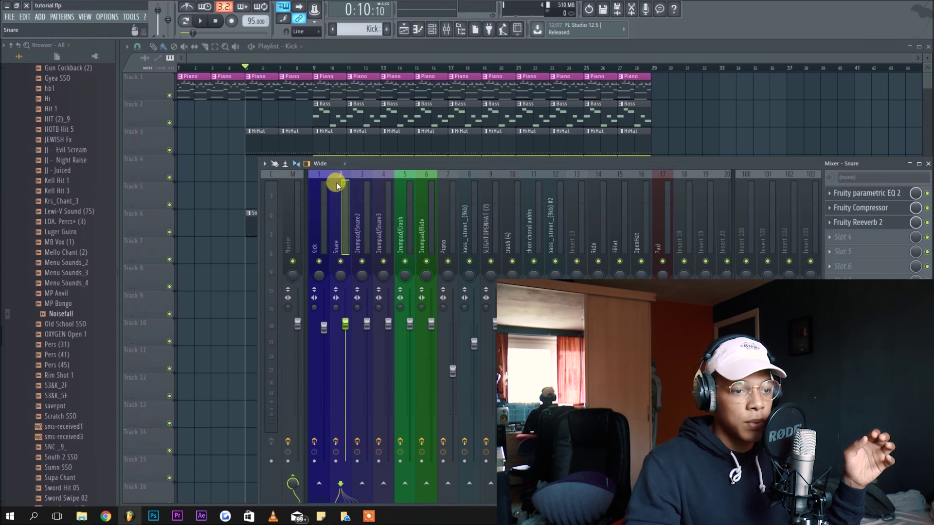
pyautogui.click(831, 268)
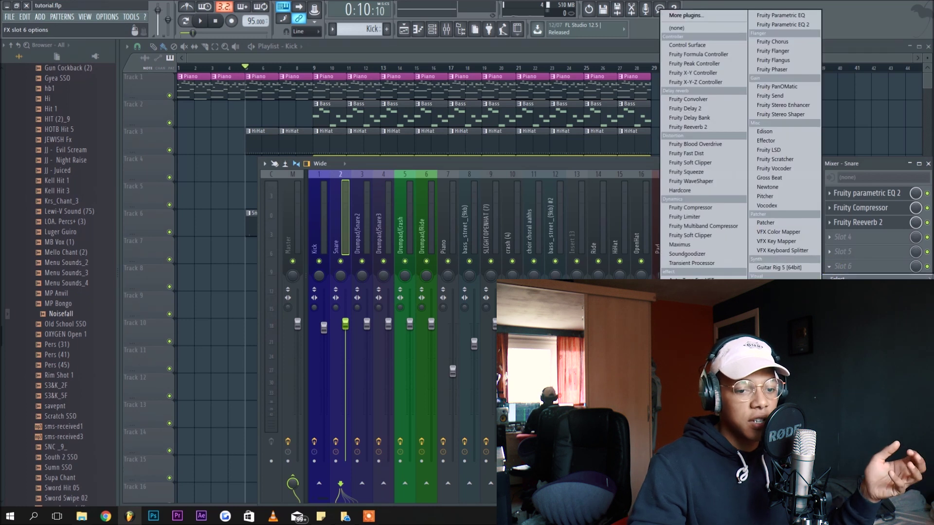
pyautogui.click(690, 300)
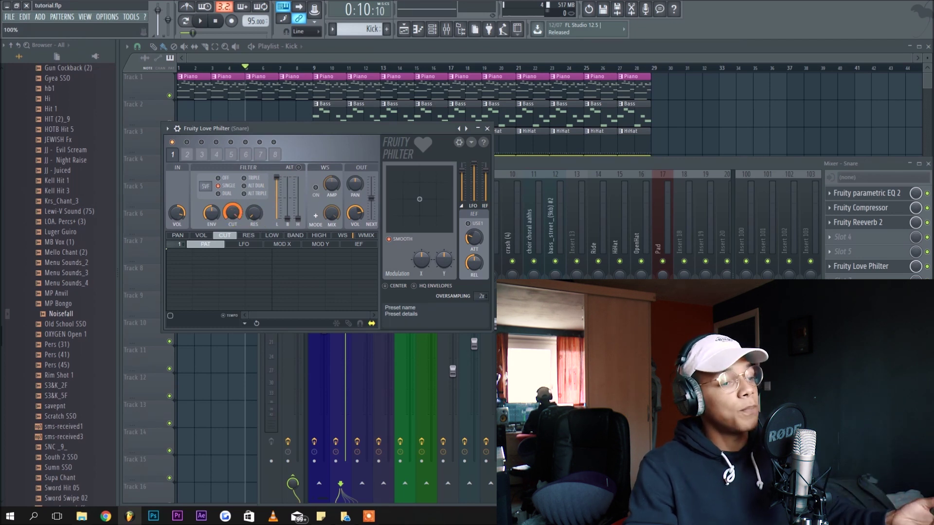
# Create an automation clip for Fruity Love Philter's Filter 1 cutoff frequency and return to the playlist.
pyautogui.moveTo(232, 212); pyautogui.dragTo(234, 215)
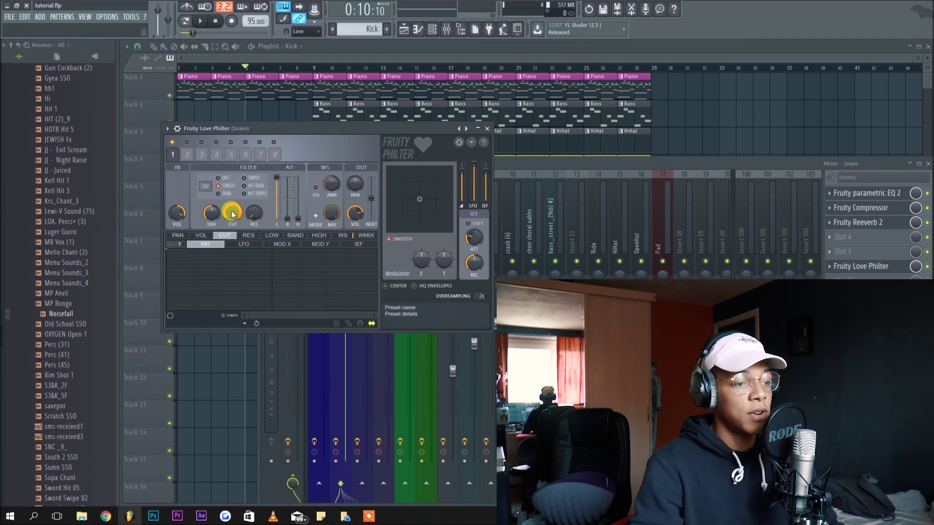
pyautogui.rightClick(232, 214)
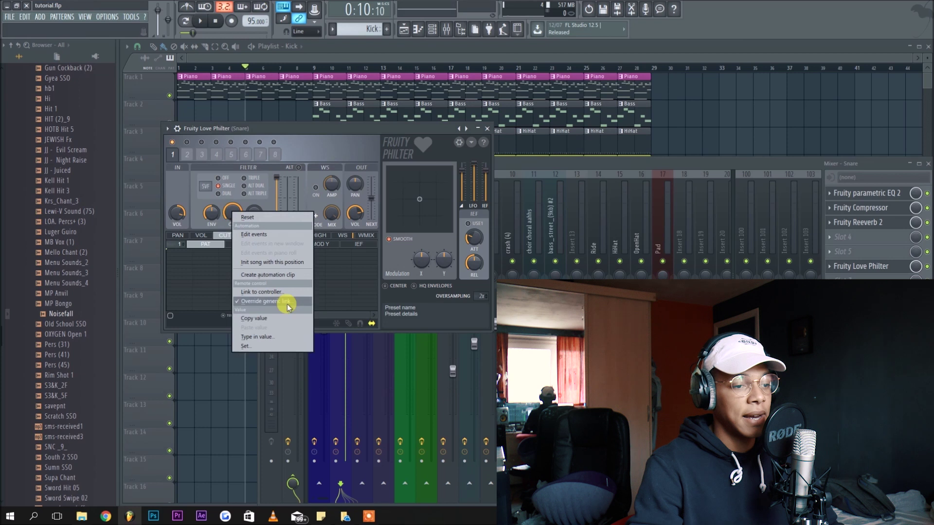
pyautogui.click(275, 275)
pyautogui.click(273, 61)
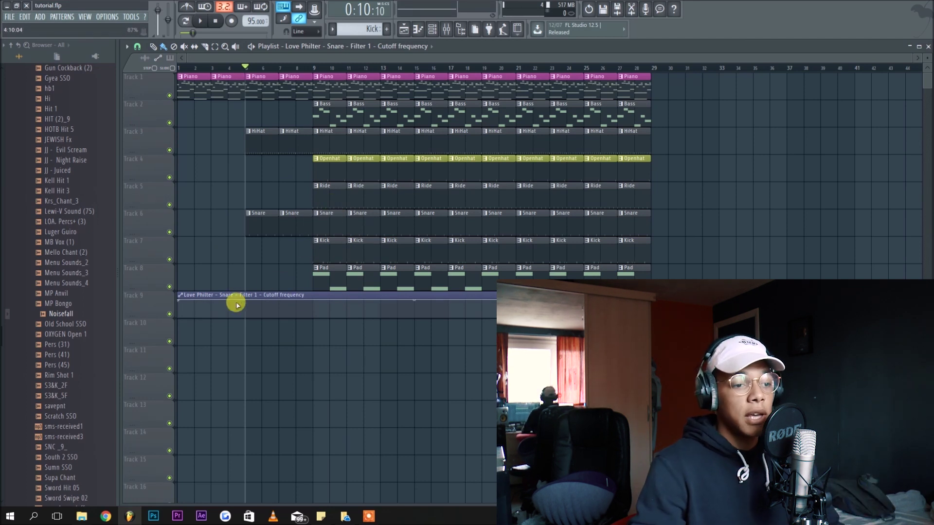
# Shape the snare cutoff automation to drop to 0% at bar 5 and rise towards bar 9, and audition it.
pyautogui.moveTo(245, 309); pyautogui.dragTo(245, 317)
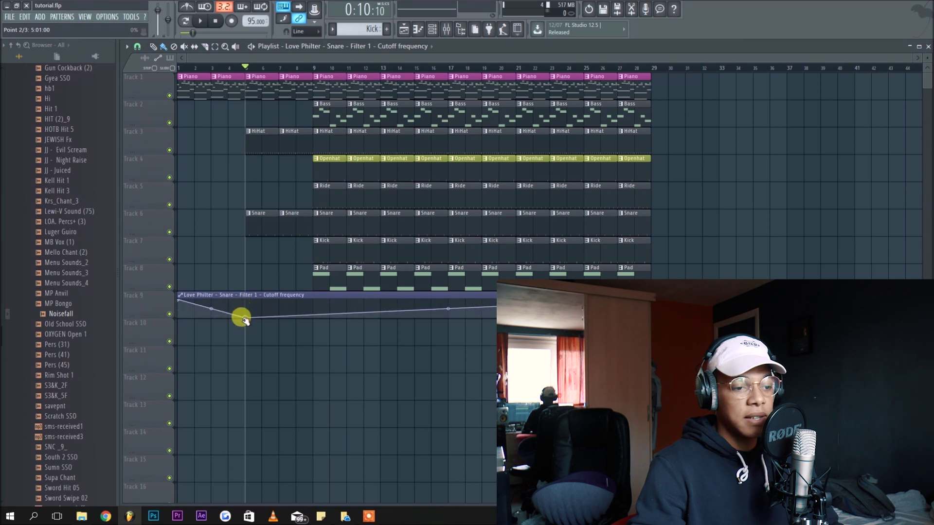
pyautogui.moveTo(310, 315); pyautogui.dragTo(294, 252)
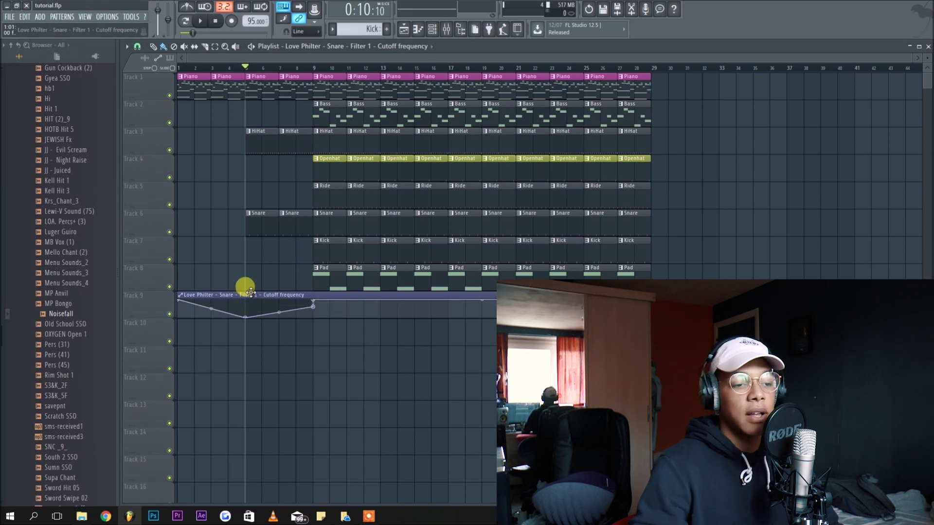
pyautogui.press('space')
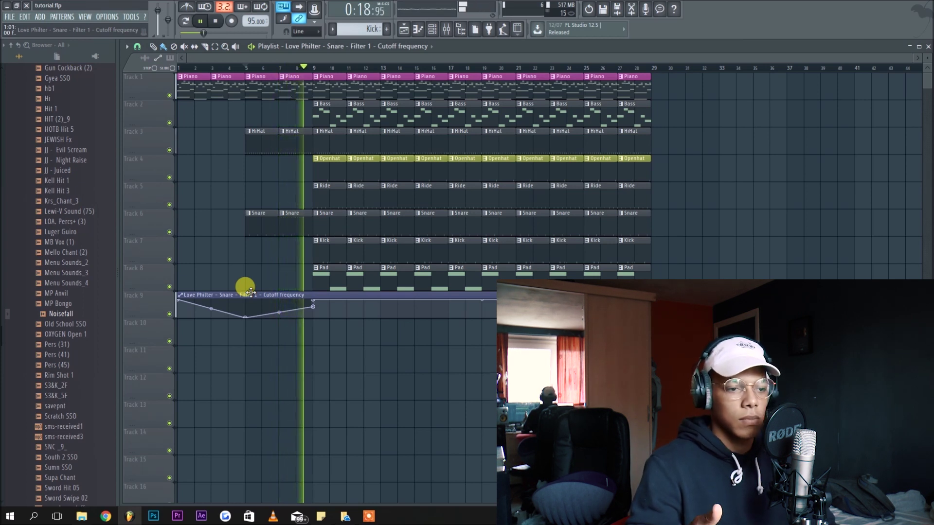
pyautogui.press('space')
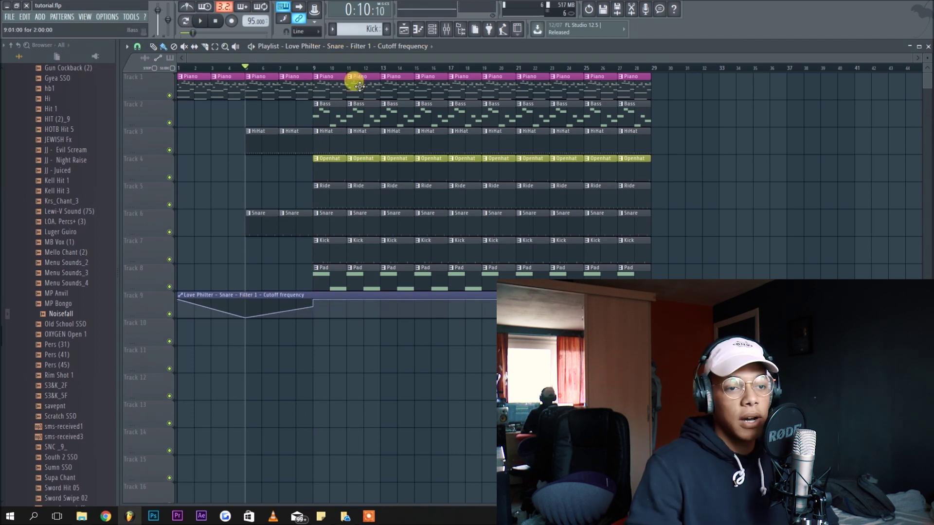
# Open the snare's Love Philter and watch its cutoff knob during playback from bar 5, closing the windows when done.
pyautogui.click(447, 30)
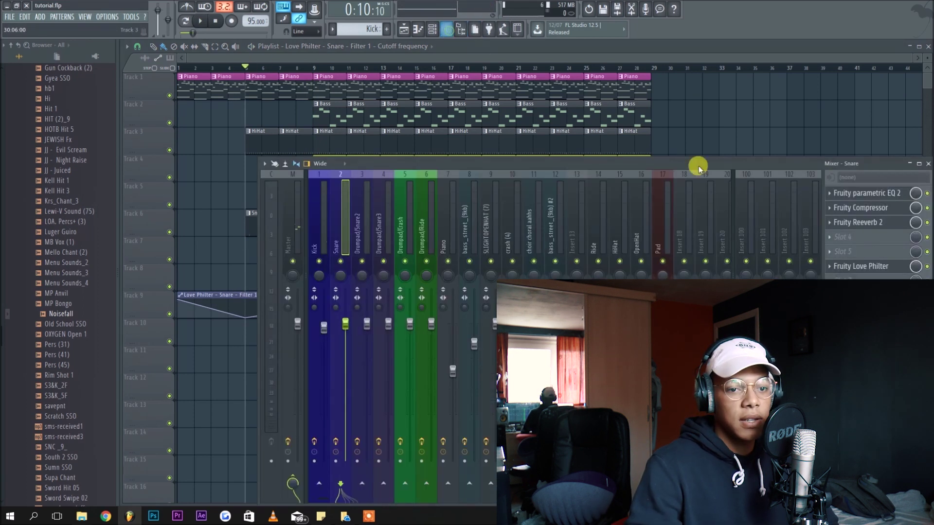
pyautogui.click(861, 266)
pyautogui.press('space')
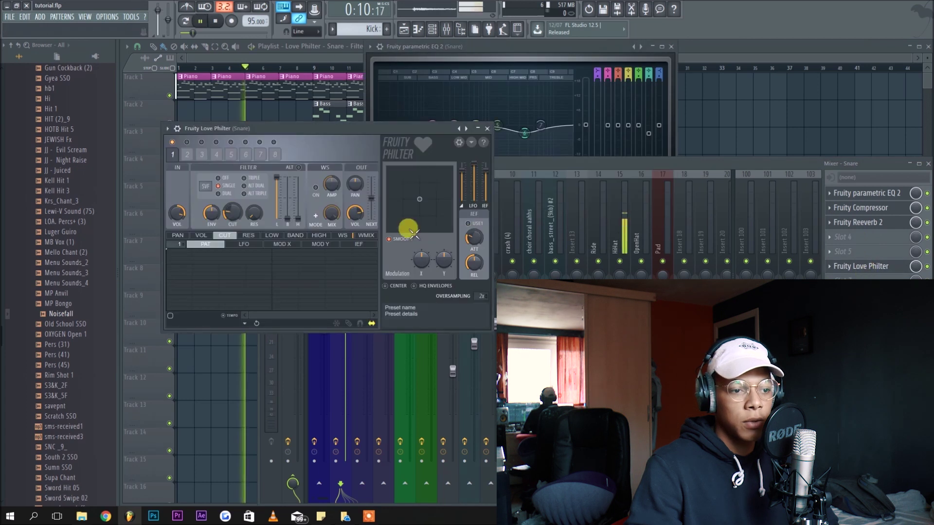
pyautogui.moveTo(239, 226)
pyautogui.mouseDown()
pyautogui.moveTo(216, 209)
pyautogui.moveTo(224, 204)
pyautogui.moveTo(227, 214)
pyautogui.mouseUp()
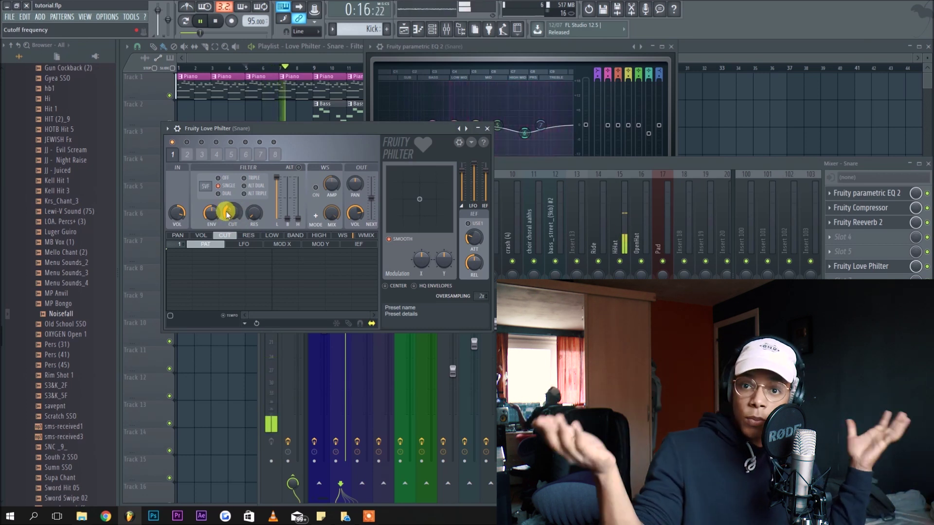
pyautogui.press('space')
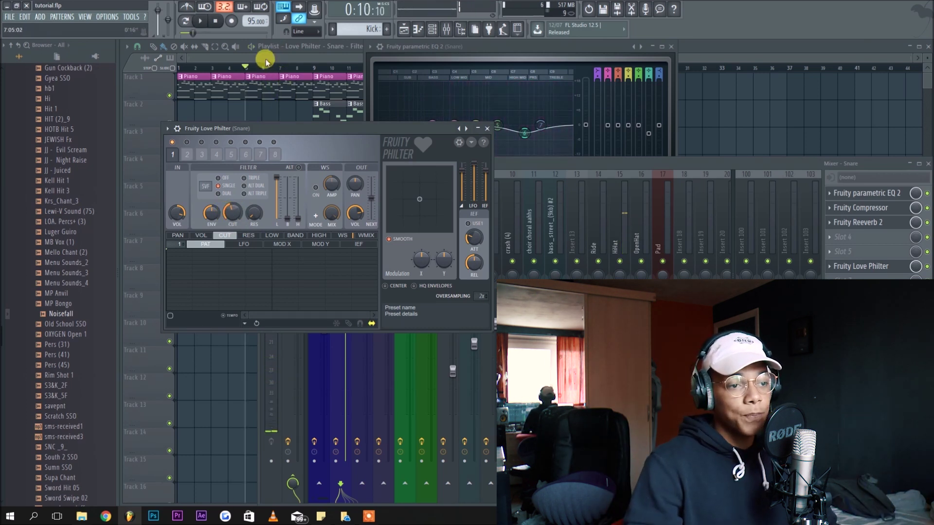
pyautogui.press('F12')
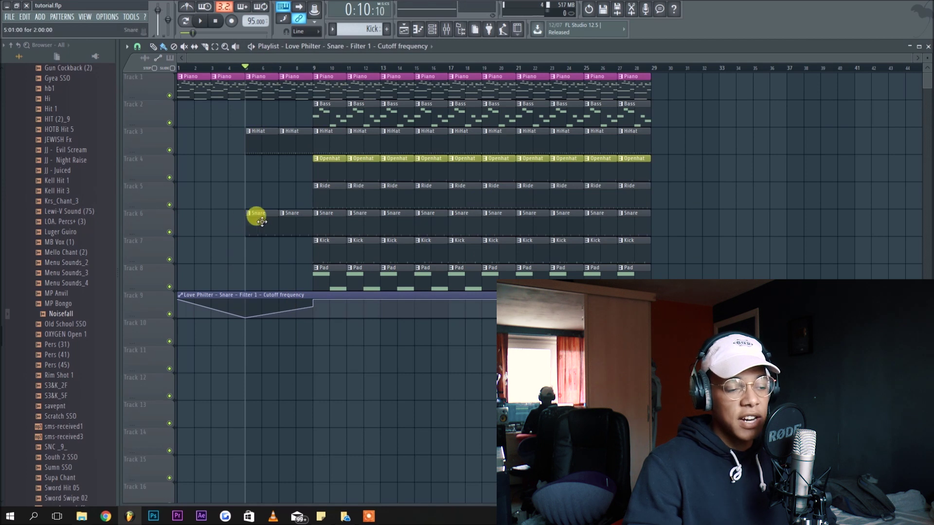
# Preview the Noisefall sample and place it on Track 10 at bar 9.
pyautogui.click(61, 314)
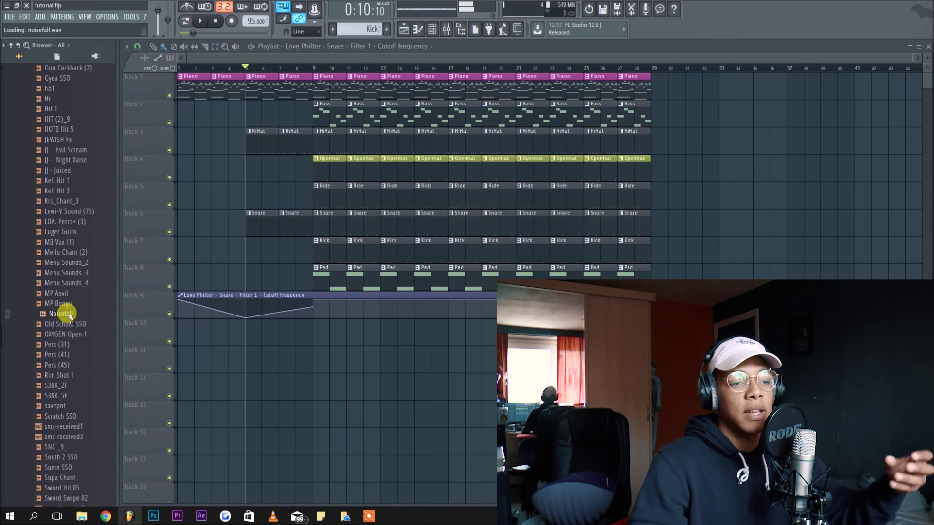
pyautogui.moveTo(71, 316); pyautogui.dragTo(329, 330)
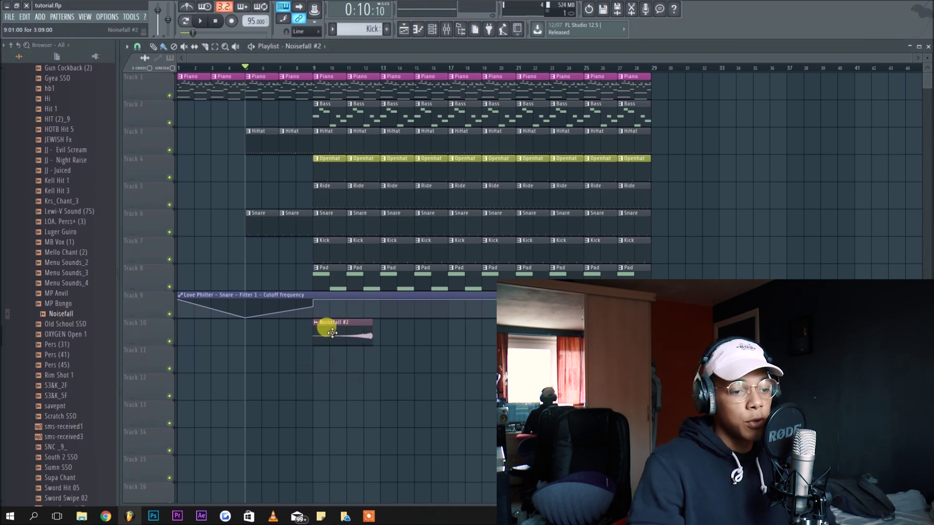
pyautogui.rightClick(342, 329)
pyautogui.moveTo(64, 314); pyautogui.dragTo(332, 332)
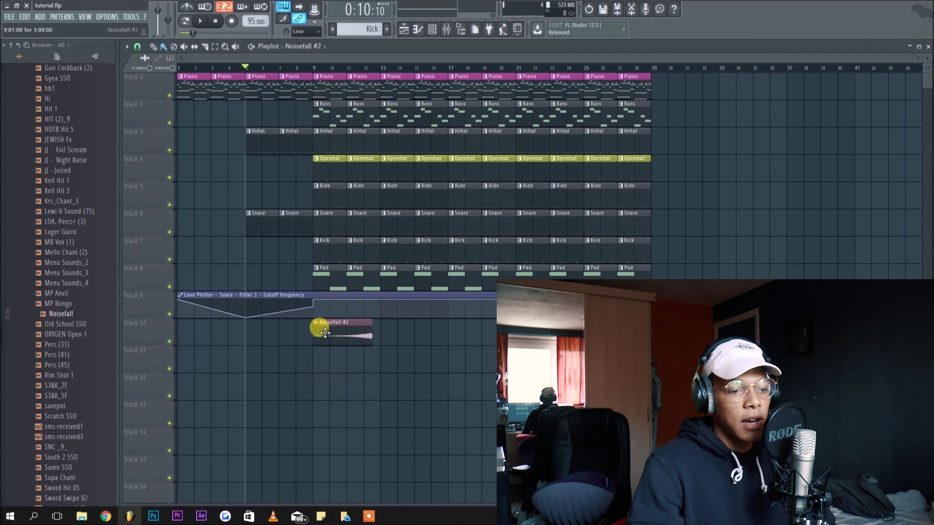
# Turn off Reverse for the Noisefall clip at bar 9 and check its waveform up close.
pyautogui.doubleClick(325, 332)
pyautogui.click(277, 202)
pyautogui.click(333, 337)
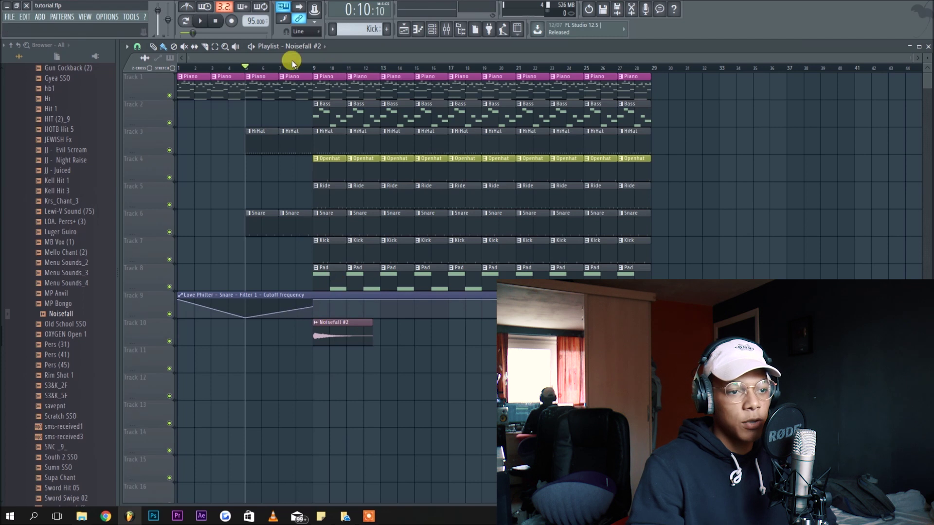
pyautogui.scroll(5, 311, 140)
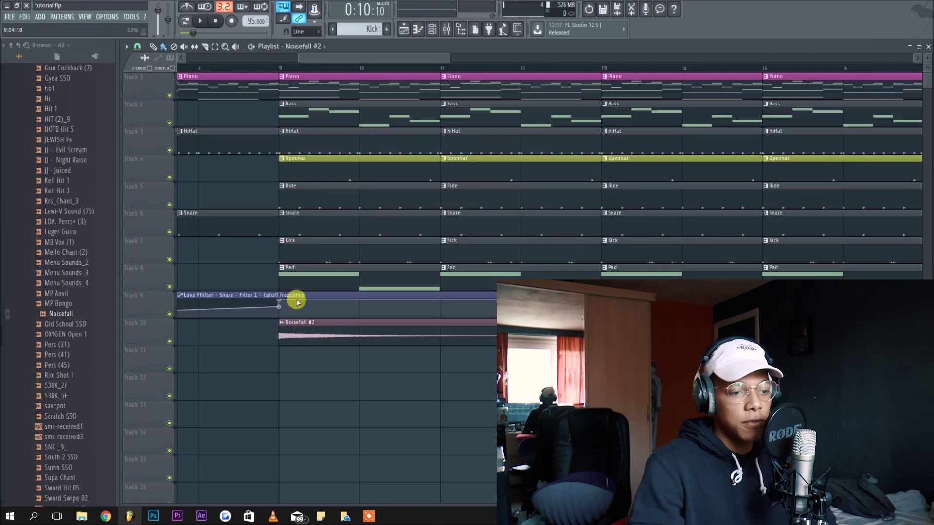
pyautogui.doubleClick(317, 336)
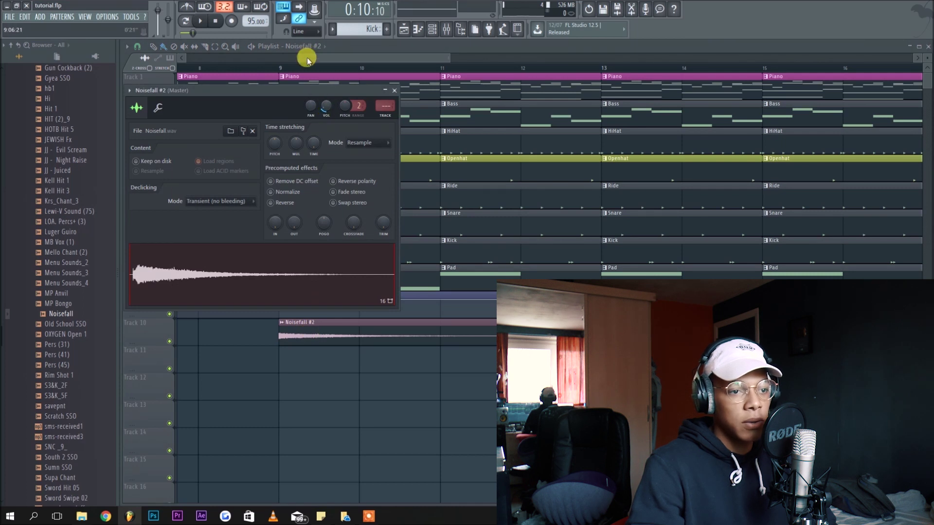
pyautogui.press('Escape')
pyautogui.scroll(-5, 298, 379)
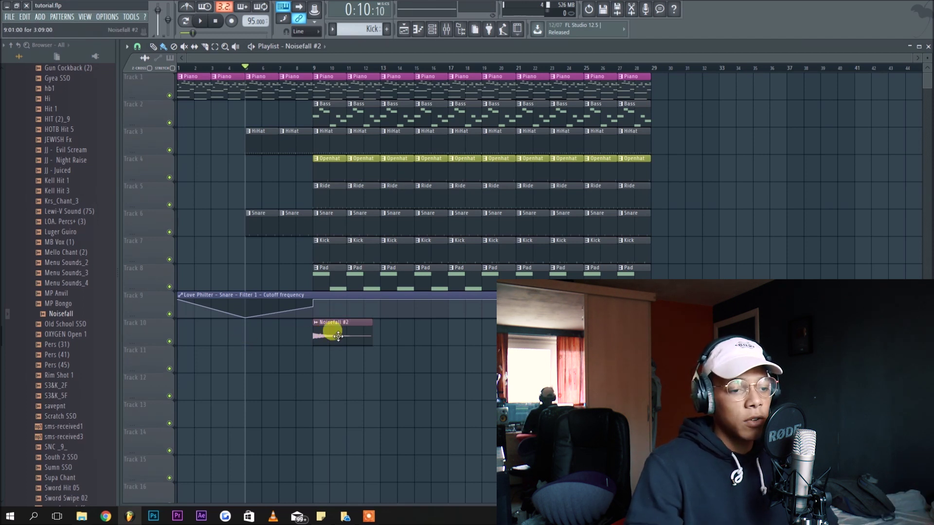
# Add a second Noisefall clip on Track 10 at bar 5 and make it unique.
pyautogui.click(243, 337)
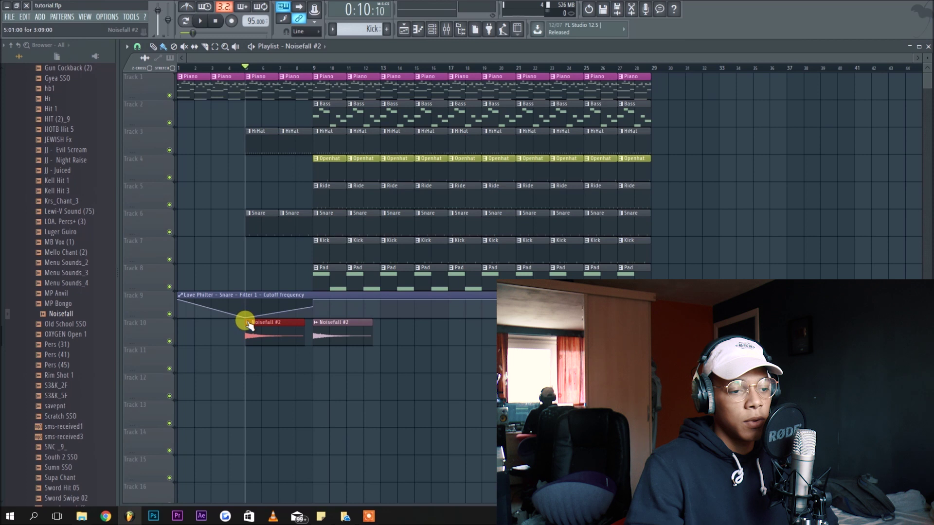
pyautogui.click(247, 323)
pyautogui.click(264, 393)
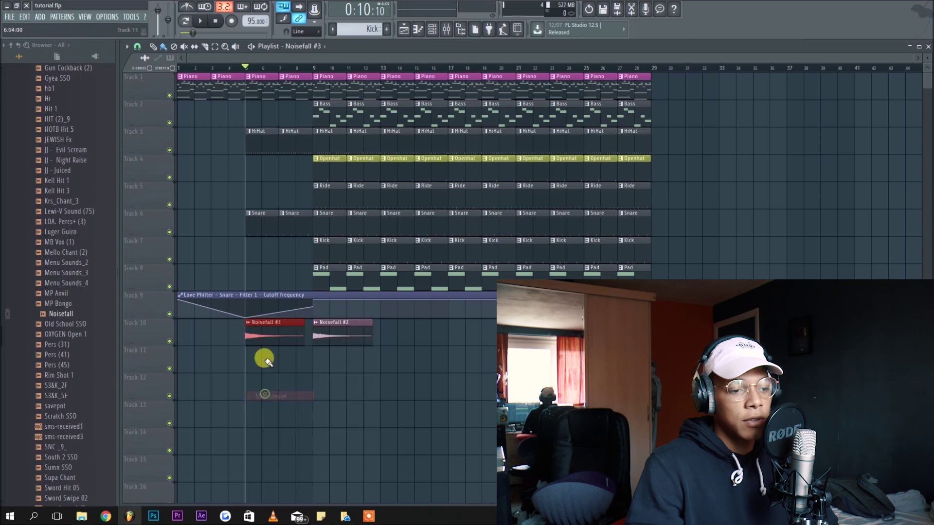
# Reverse the unique Noisefall copy and move it to Track 11 so it ends around bar 9.
pyautogui.doubleClick(274, 331)
pyautogui.click(313, 229)
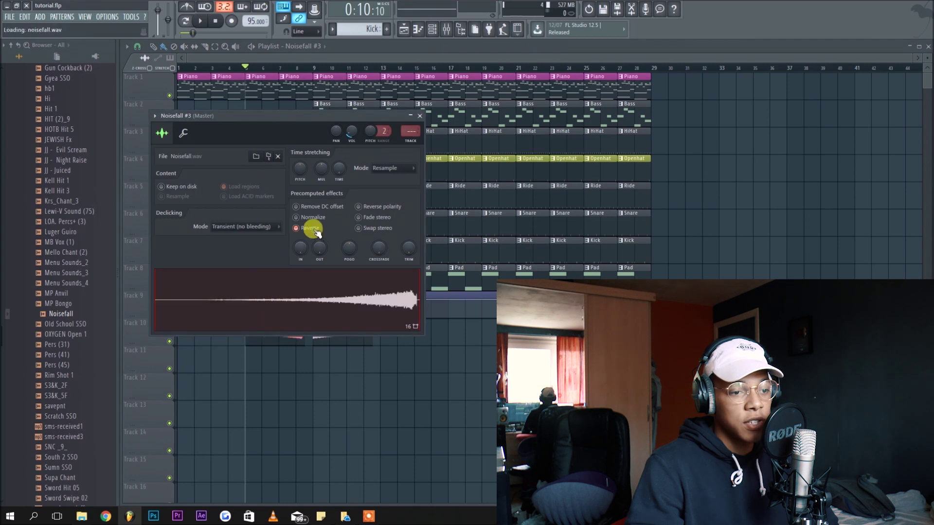
pyautogui.press('Escape')
pyautogui.moveTo(290, 331); pyautogui.dragTo(301, 365)
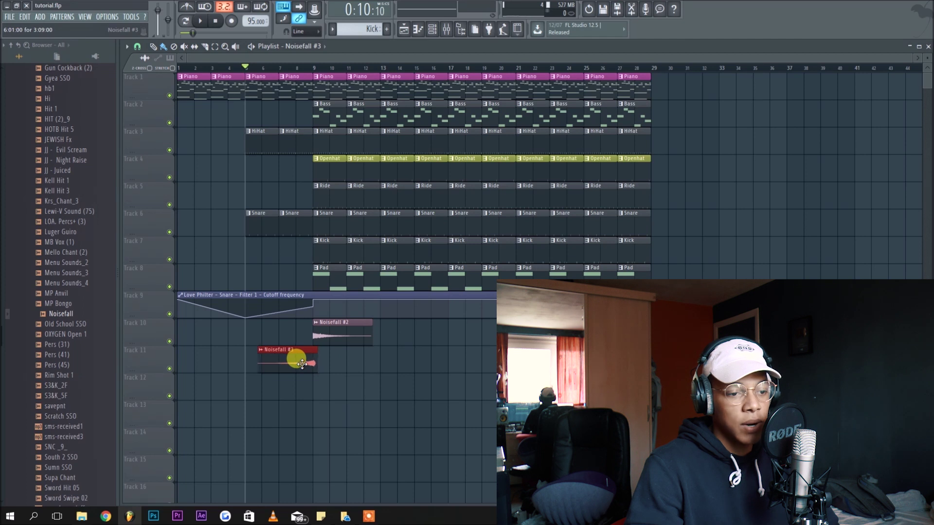
# Move the reversed Noisefall clip onto Track 10 and trim it to end exactly at bar 9.
pyautogui.keyDown('ctrl'); pyautogui.scroll(5, 308, 378); pyautogui.keyUp('ctrl')
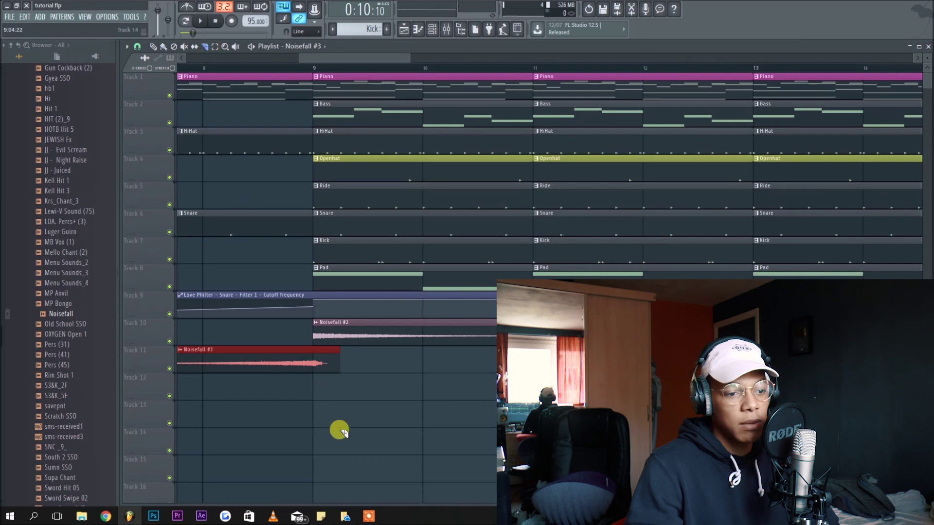
pyautogui.moveTo(314, 349); pyautogui.dragTo(277, 330)
pyautogui.rightClick(321, 363)
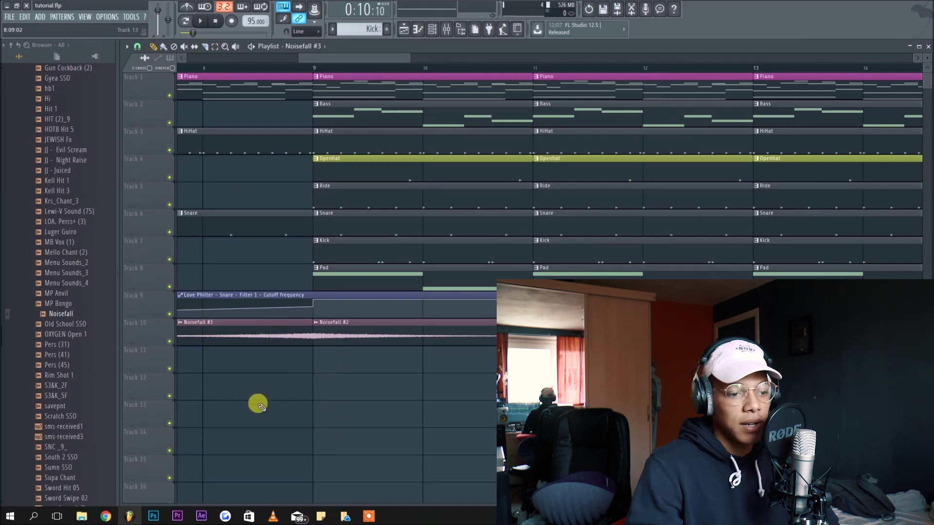
# Play the arrangement from bar 7 to hear the two Noisefall clips lead into the drop.
pyautogui.keyDown('ctrl'); pyautogui.scroll(-5, 256, 402); pyautogui.keyUp('ctrl')
pyautogui.click(276, 68)
pyautogui.press('space')
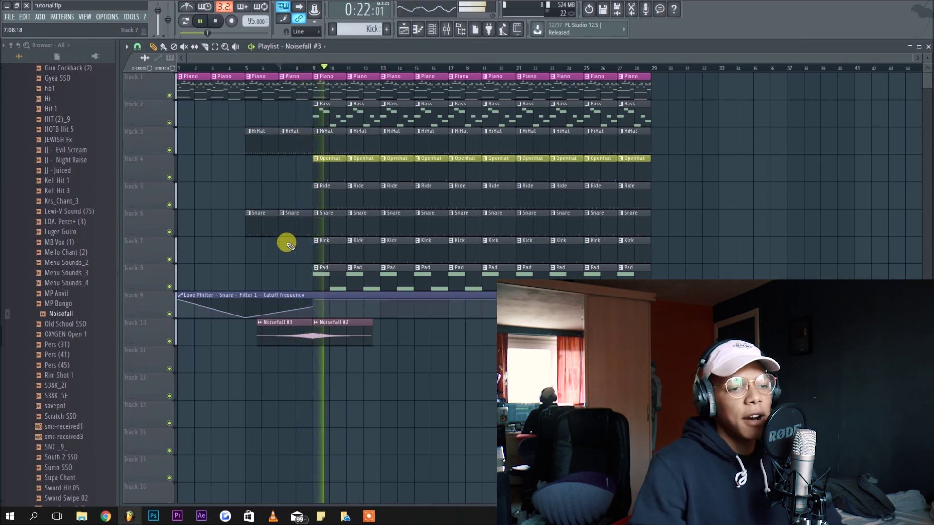
pyautogui.press('space')
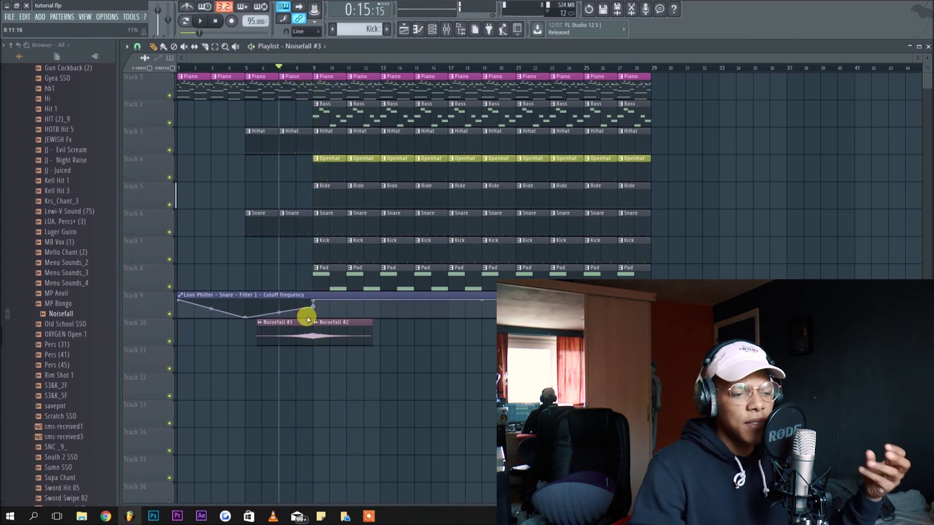
# Place crash (4) from the Hatz & Cymz folder on Track 11 at bar 9 and lower its channel volume to about 47%.
pyautogui.scroll(15, 65, 195)
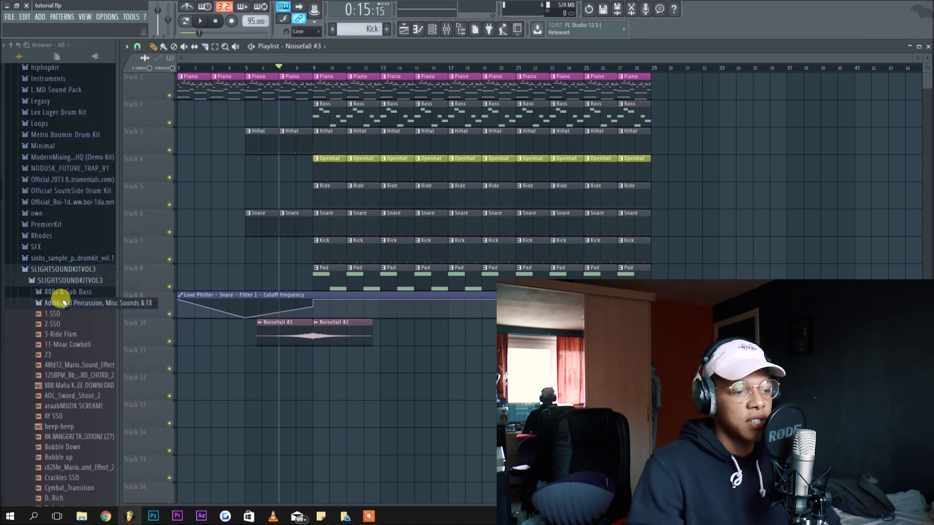
pyautogui.click(64, 302)
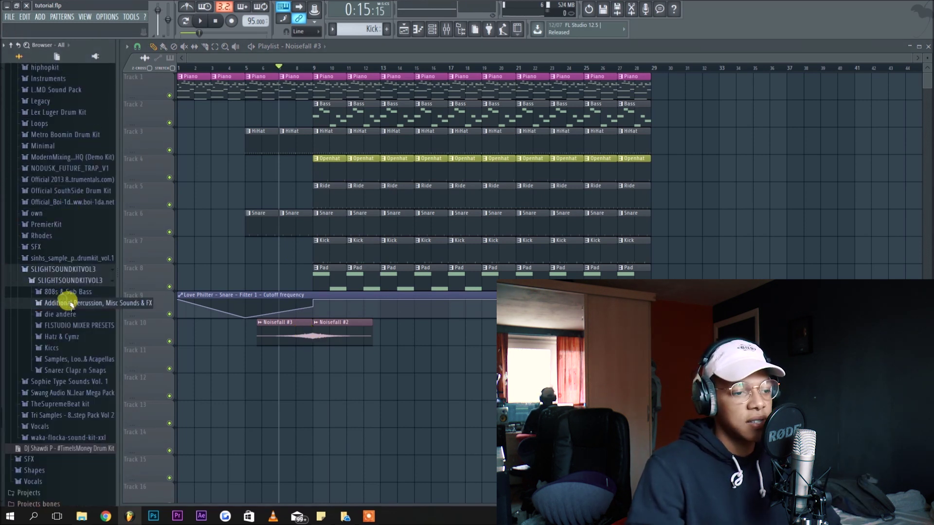
pyautogui.click(73, 336)
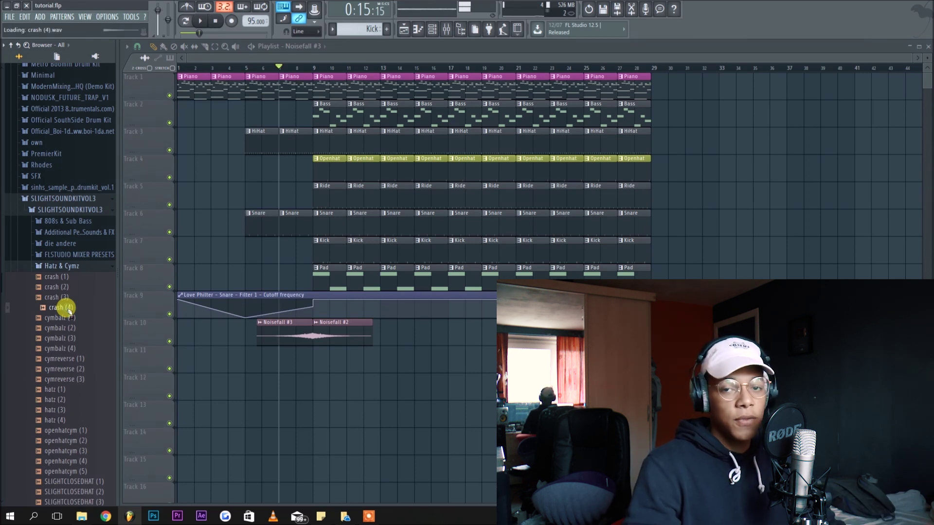
pyautogui.moveTo(70, 310); pyautogui.dragTo(319, 364)
pyautogui.doubleClick(319, 363)
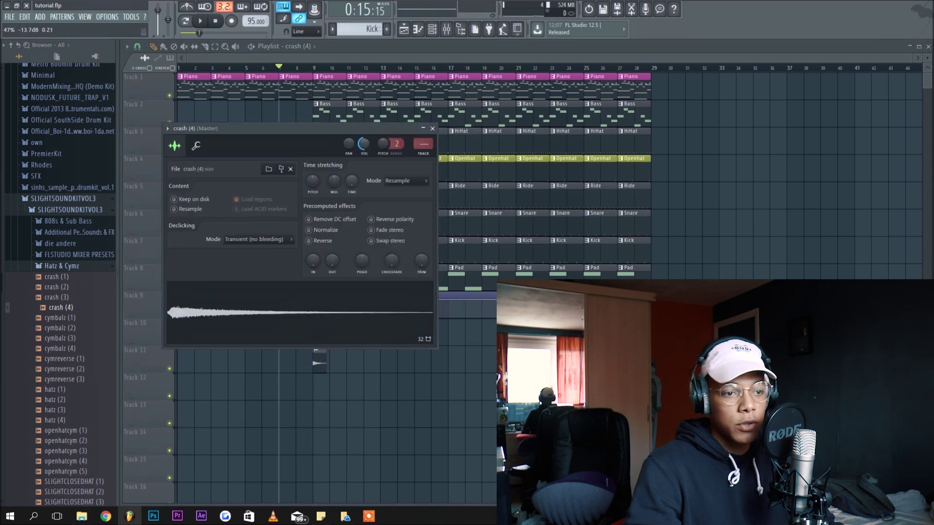
pyautogui.click(307, 56)
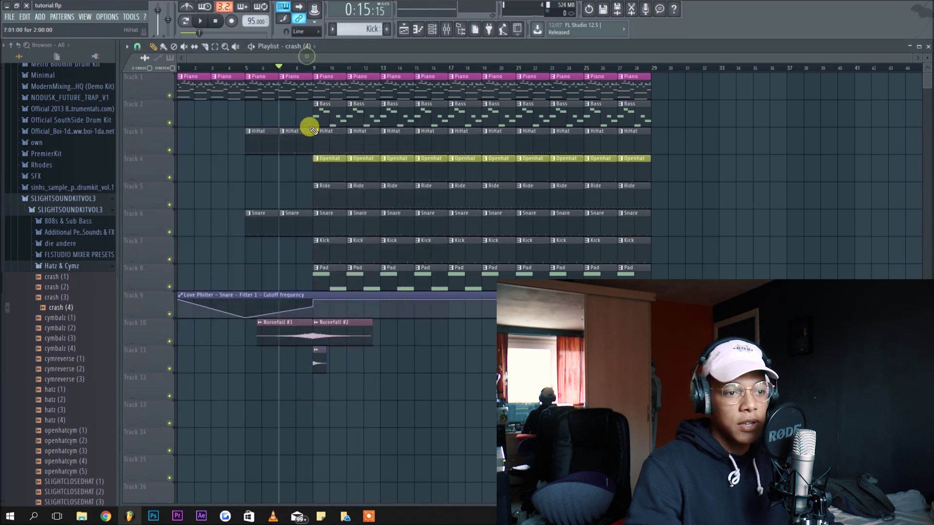
# Play back from bar 7 and remove the Bass clips on Track 2 between bars 9 and 17.
pyautogui.press('space')
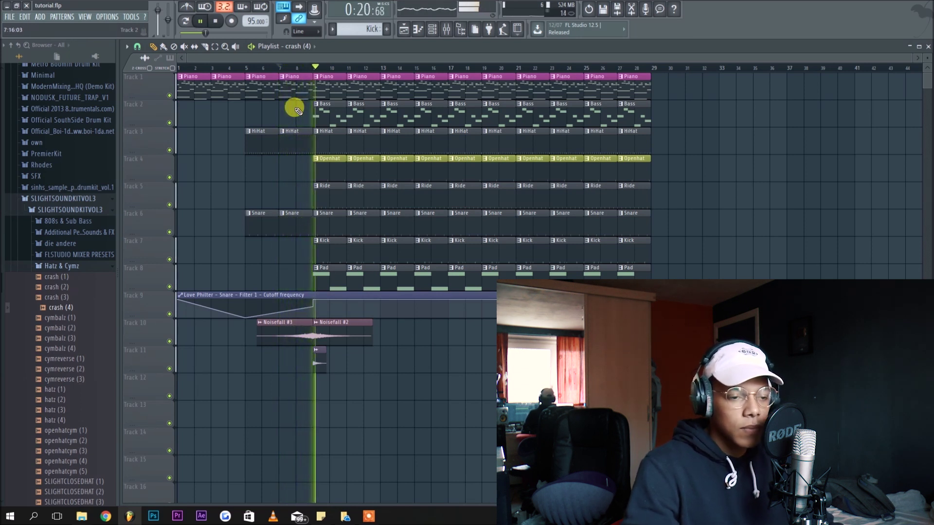
pyautogui.press('space')
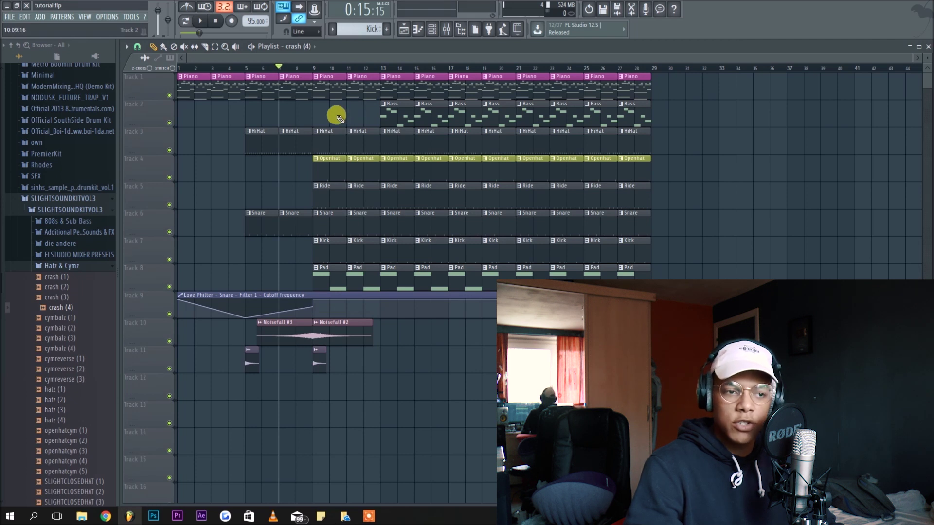
pyautogui.press('space')
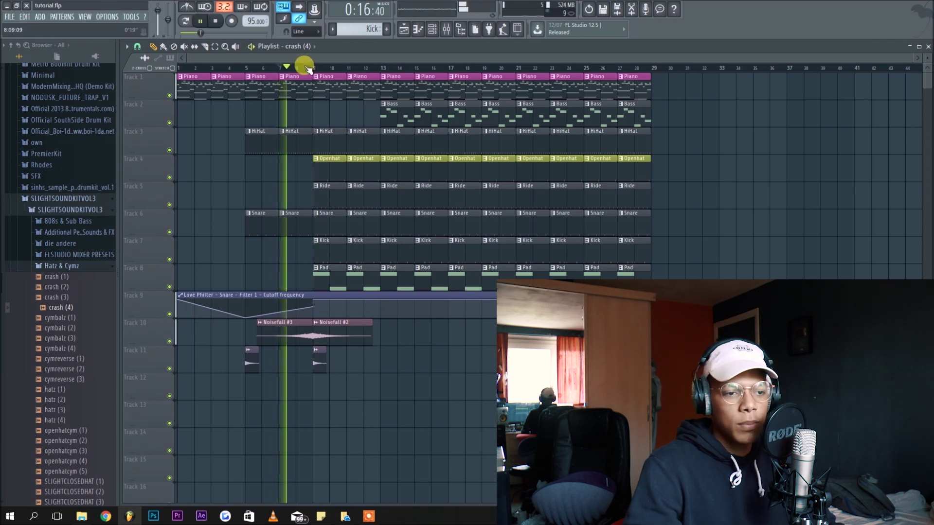
pyautogui.click(308, 68)
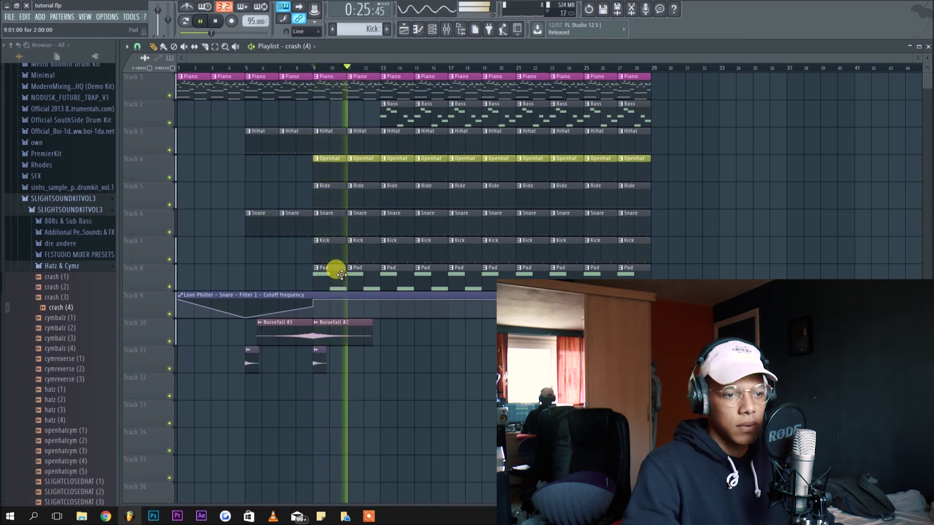
pyautogui.rightClick(396, 117)
pyautogui.rightClick(429, 114)
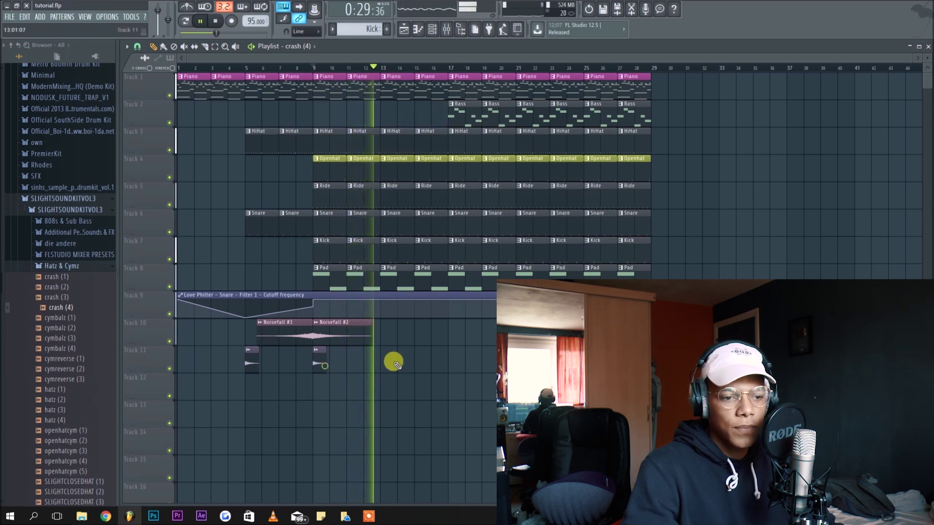
# Add crash (4) clips on Track 11 at bars 13 and 17, and delete the Kick clips between bars 17 and 21.
pyautogui.click(451, 360)
pyautogui.click(381, 364)
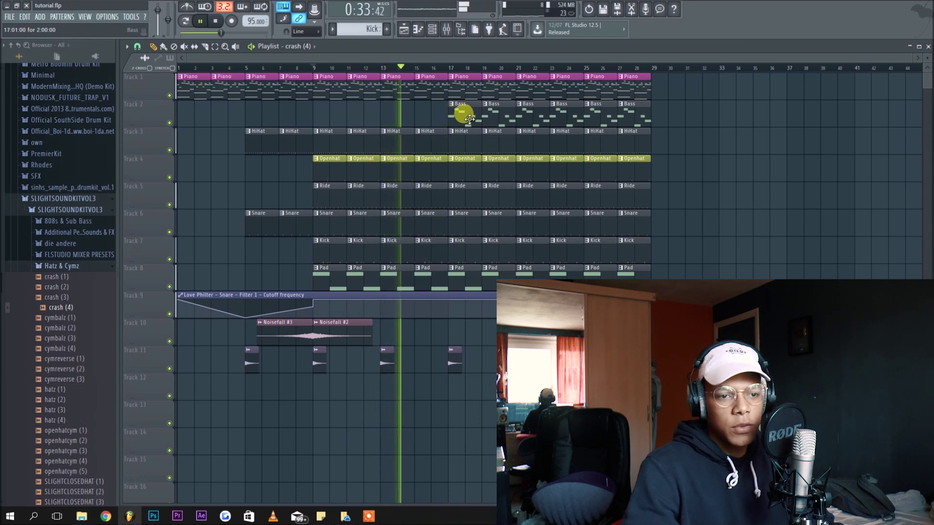
pyautogui.rightClick(460, 246)
pyautogui.rightClick(492, 248)
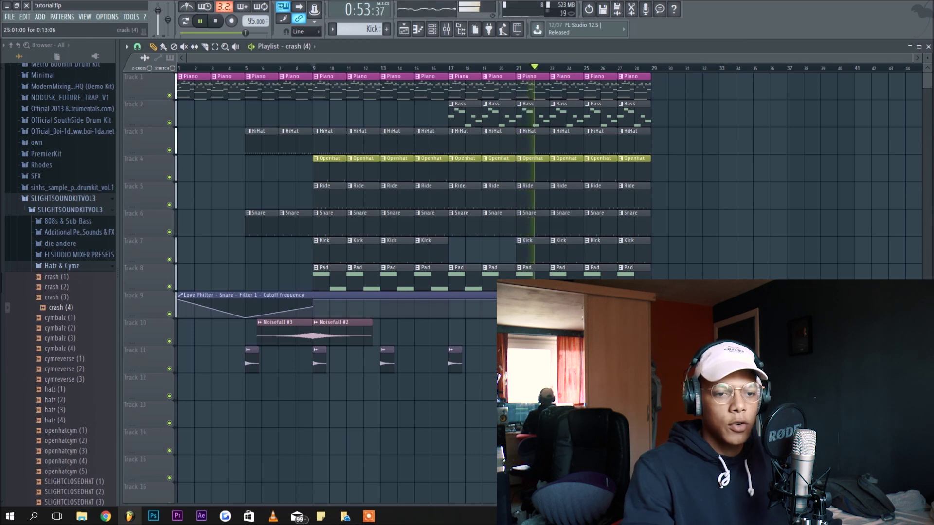
# Delete the Bass, Ride, Snare and Kick clips from bar 25 to the end of the arrangement.
pyautogui.rightClick(590, 111)
pyautogui.rightClick(628, 126)
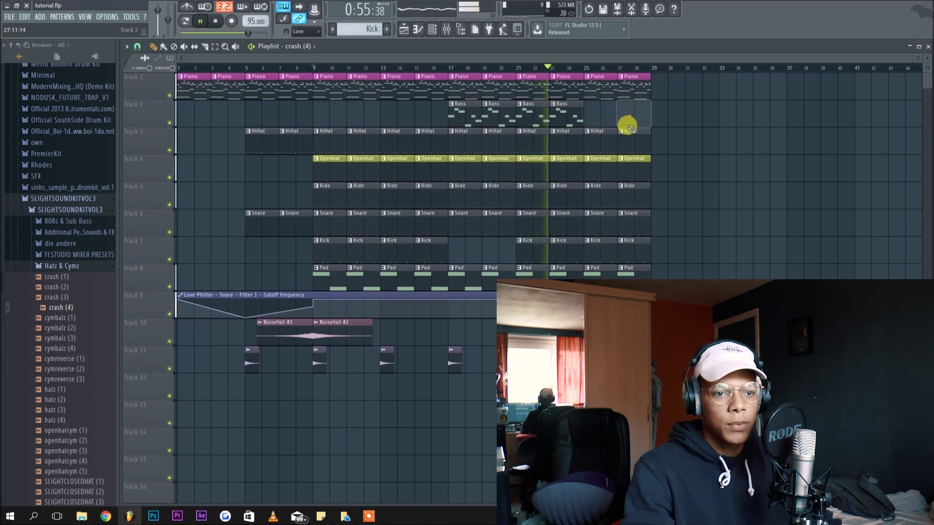
pyautogui.rightClick(602, 201)
pyautogui.click(589, 197)
pyautogui.rightClick(600, 247)
pyautogui.rightClick(628, 249)
pyautogui.rightClick(631, 228)
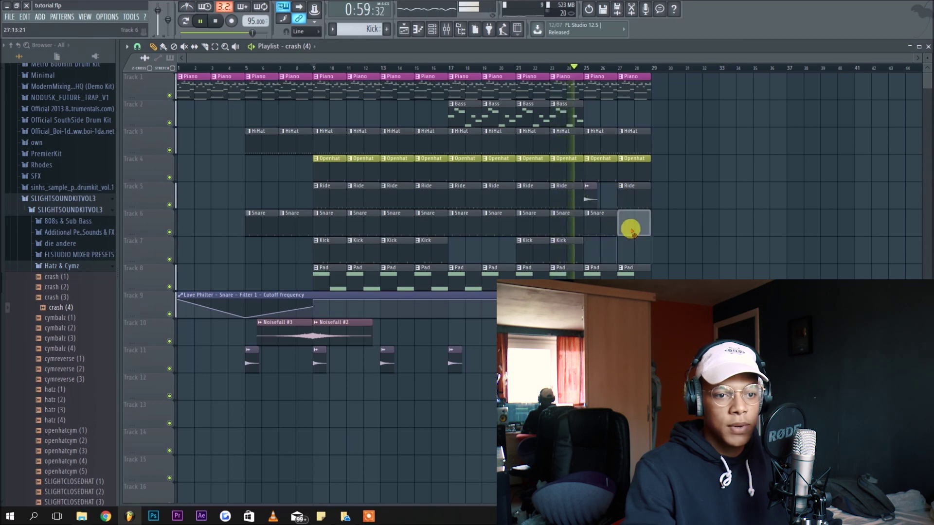
pyautogui.rightClick(614, 223)
pyautogui.rightClick(592, 195)
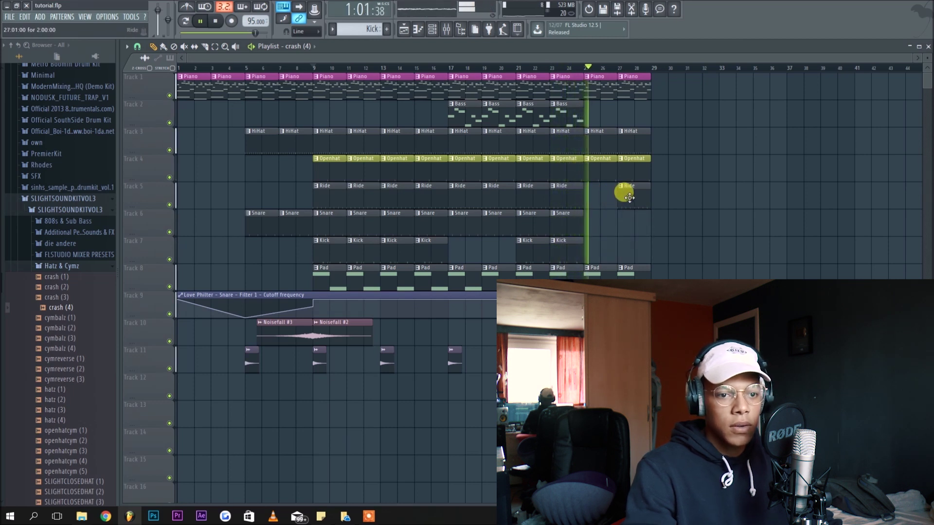
pyautogui.rightClick(630, 197)
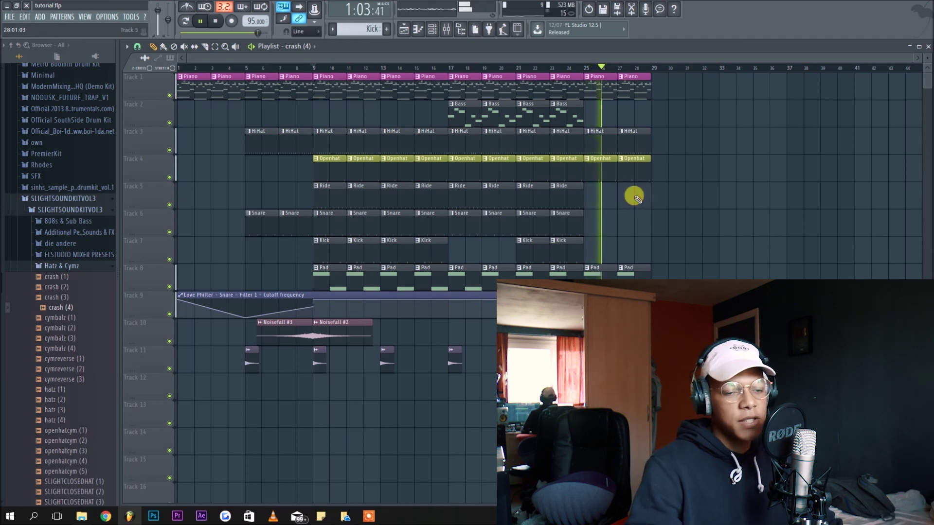
pyautogui.press('space')
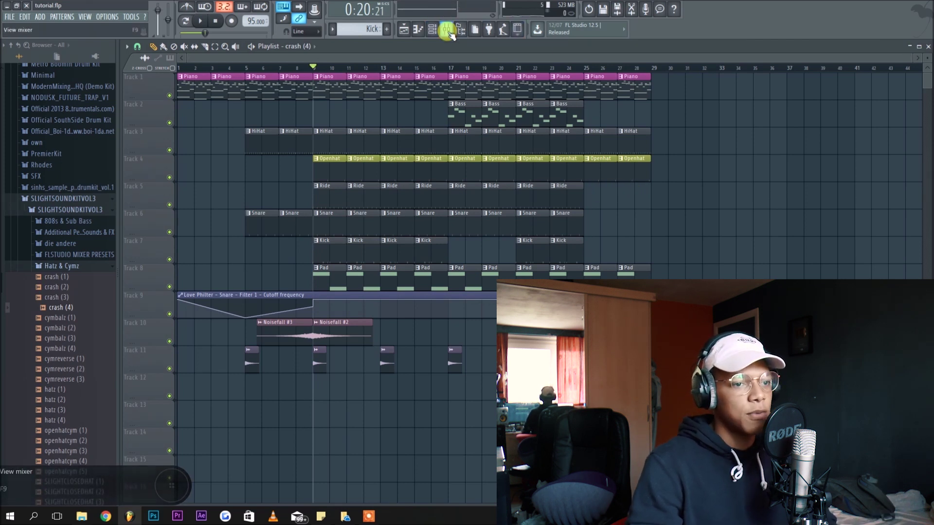
# Load Gross Beat into effect slot 5 of the Master mixer track.
pyautogui.click(447, 31)
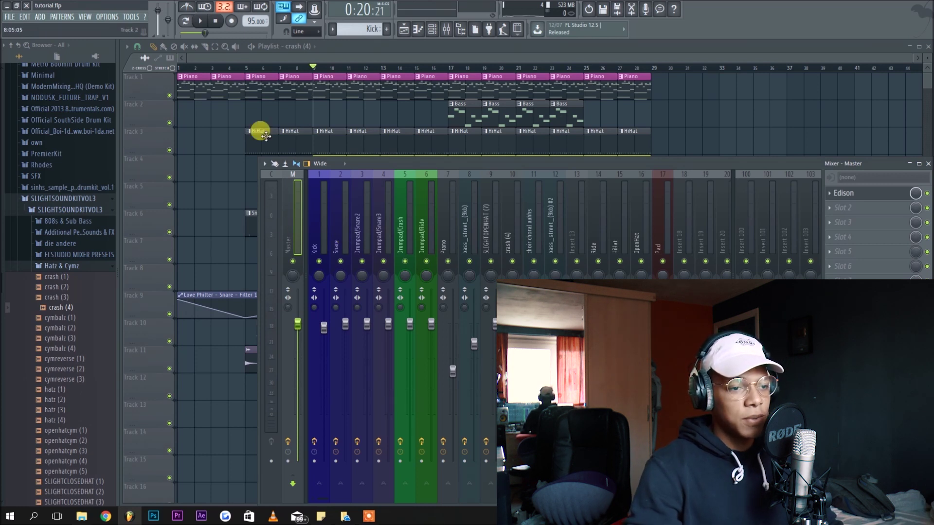
pyautogui.click(832, 253)
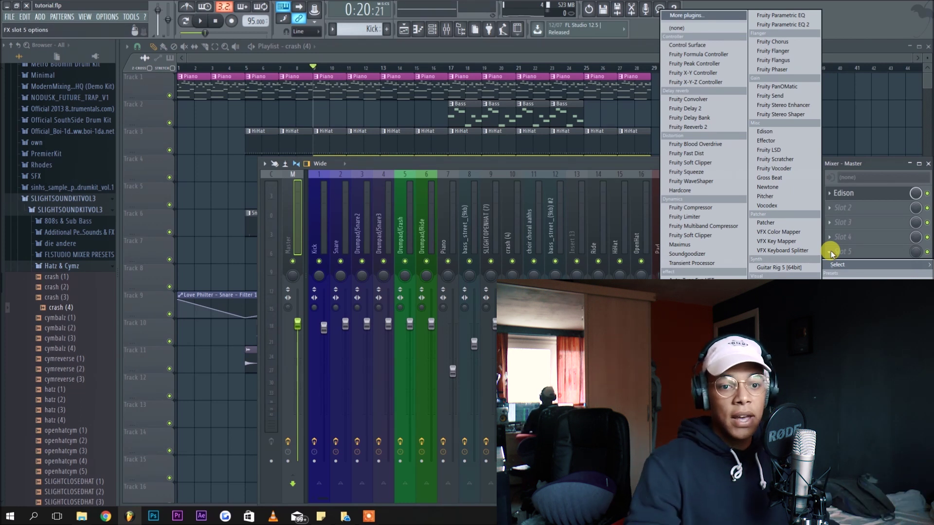
pyautogui.click(781, 179)
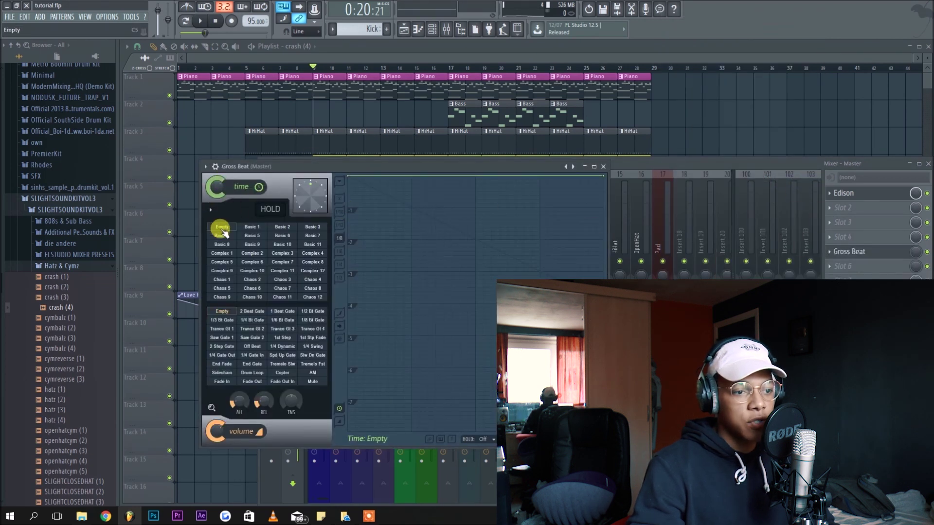
# Select the Empty volume preset in Gross Beat and pull its volume envelope down to silence.
pyautogui.click(232, 315)
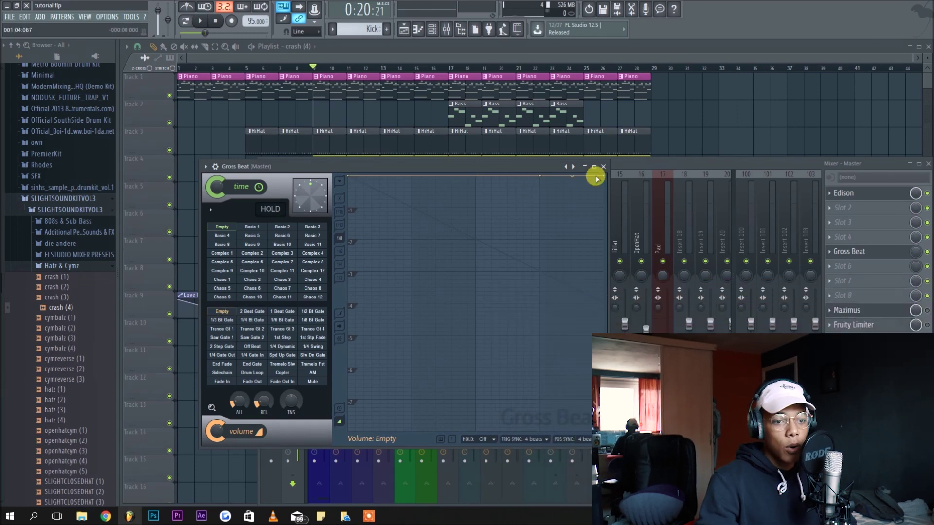
pyautogui.moveTo(543, 189); pyautogui.dragTo(535, 432)
pyautogui.moveTo(586, 280); pyautogui.dragTo(625, 520)
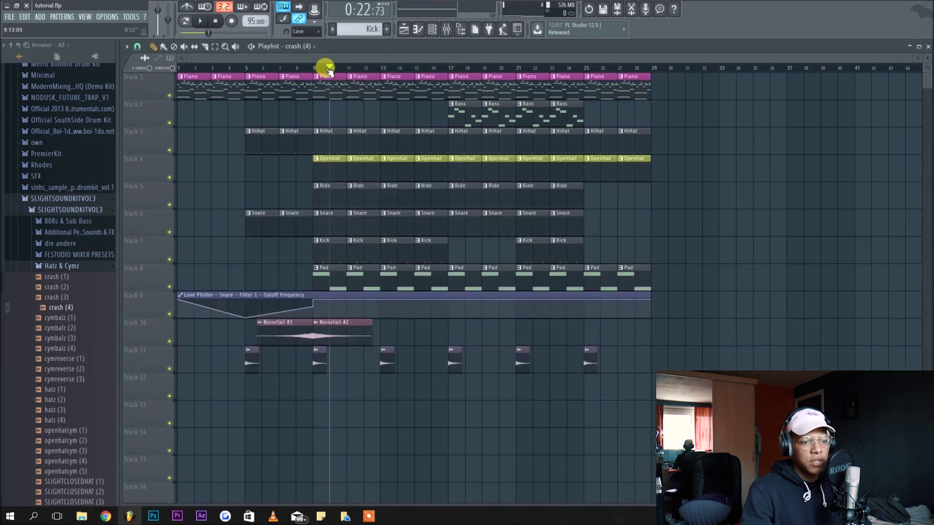
# Turn down Gross Beat's mix level on the Master track and create an automation clip for it.
pyautogui.press('space')
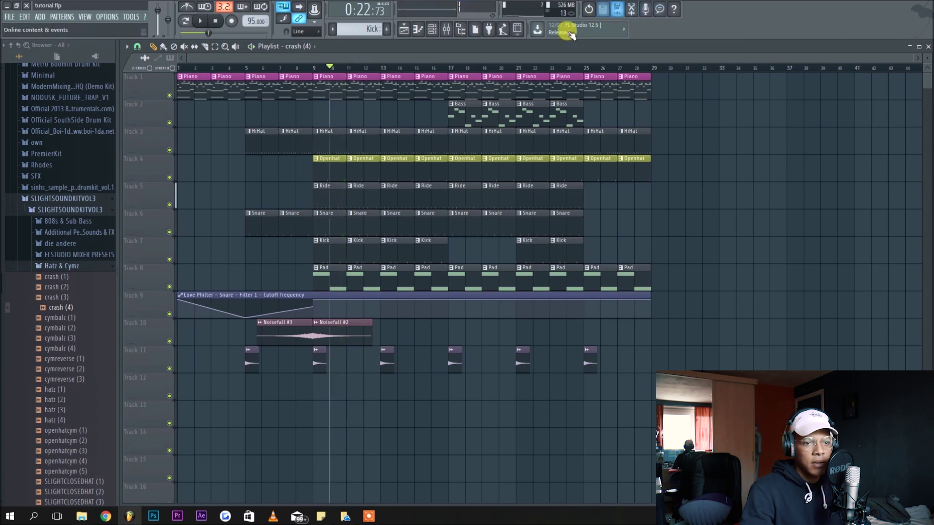
pyautogui.click(459, 29)
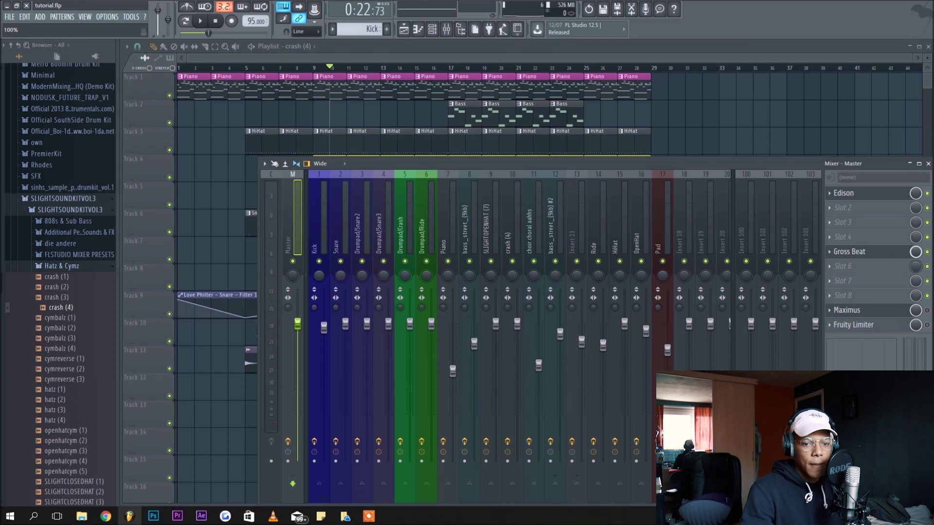
pyautogui.press('space')
pyautogui.press('space')
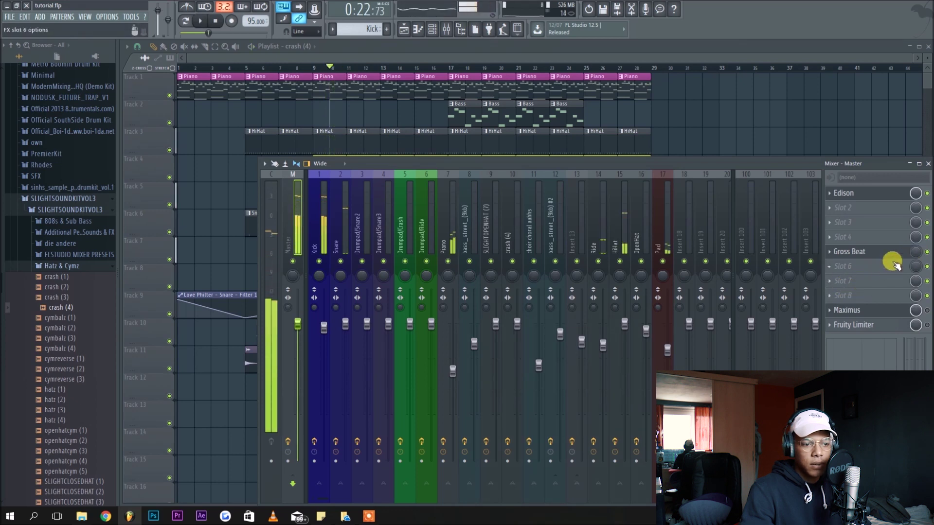
pyautogui.rightClick(915, 253)
pyautogui.click(885, 314)
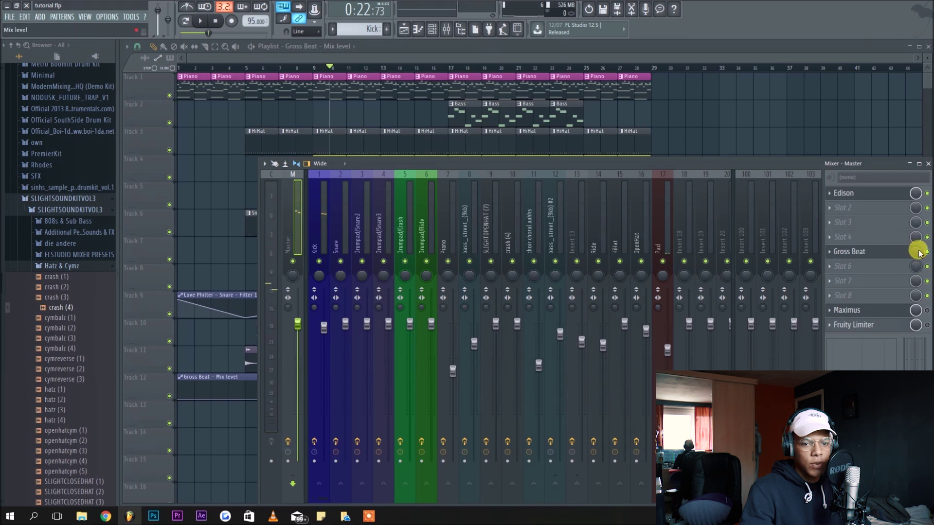
pyautogui.click(321, 87)
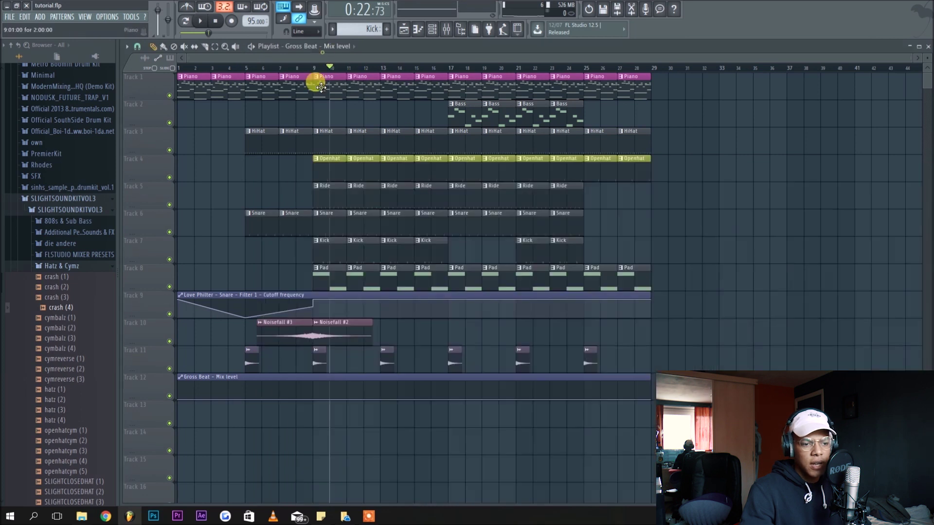
# Shape the Gross Beat mix level automation into a full-level pulse from bar 8 to bar 9.
pyautogui.rightClick(304, 396)
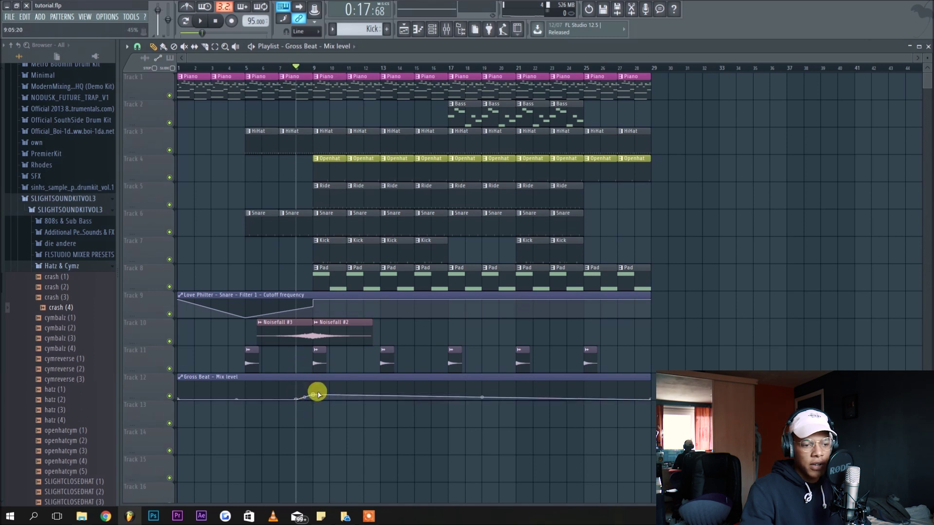
pyautogui.moveTo(316, 394); pyautogui.dragTo(284, 341)
pyautogui.moveTo(319, 396); pyautogui.dragTo(313, 433)
# Play from bar 8 to check the Gross Beat cut right before the drop.
pyautogui.press('space')
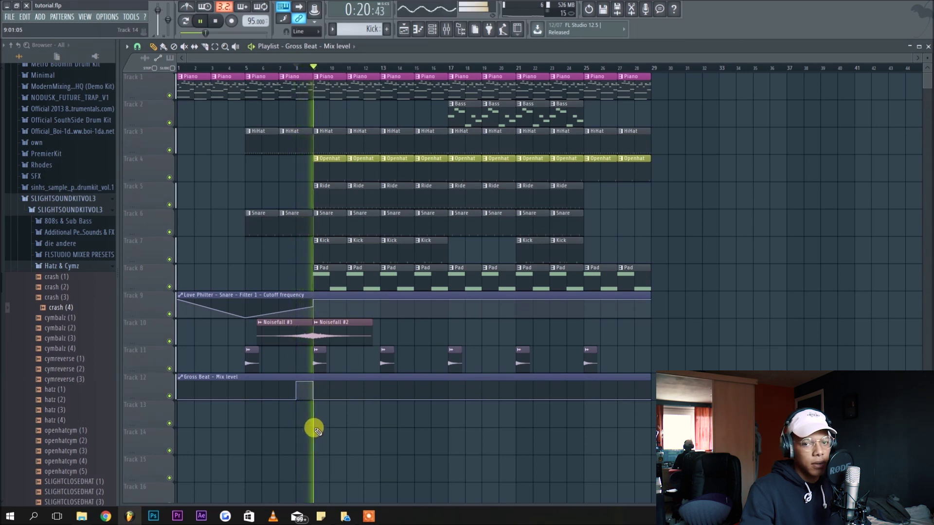
pyautogui.press('space')
pyautogui.press('space')
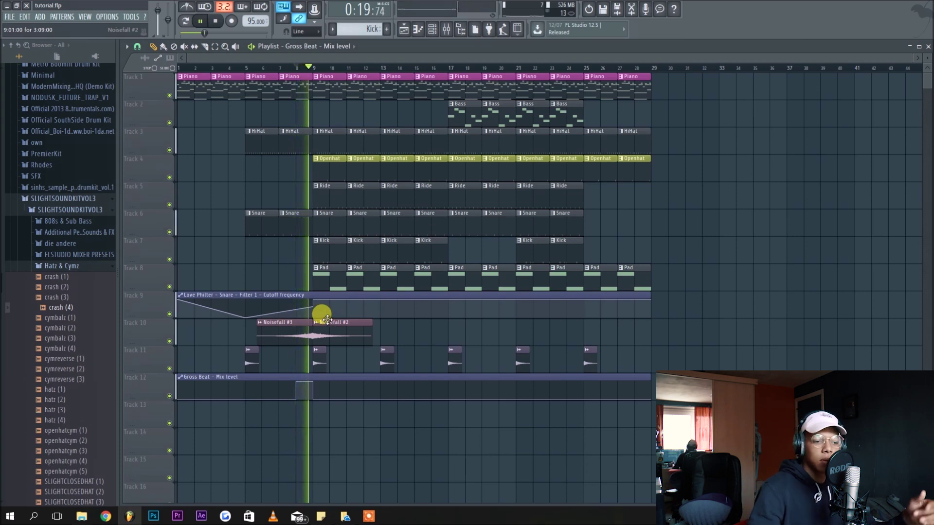
pyautogui.press('space')
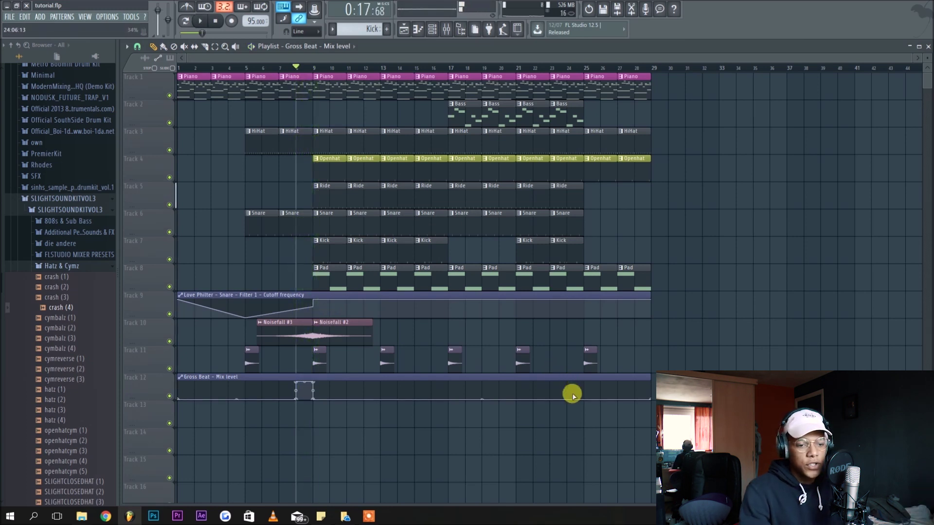
# Add a second full-level pulse from bar 24 to bar 25 in the Gross Beat mix level automation and play that section.
pyautogui.moveTo(568, 395); pyautogui.dragTo(584, 385)
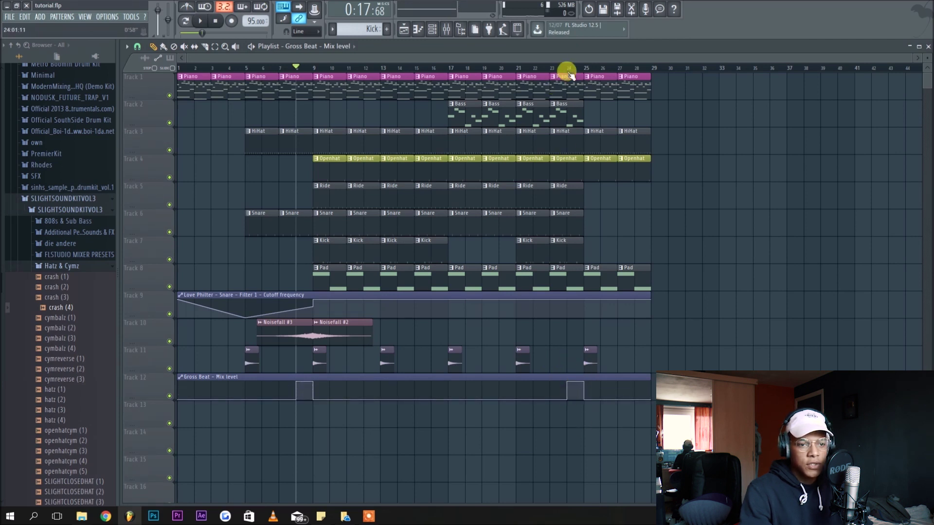
pyautogui.click(569, 68)
pyautogui.press('space')
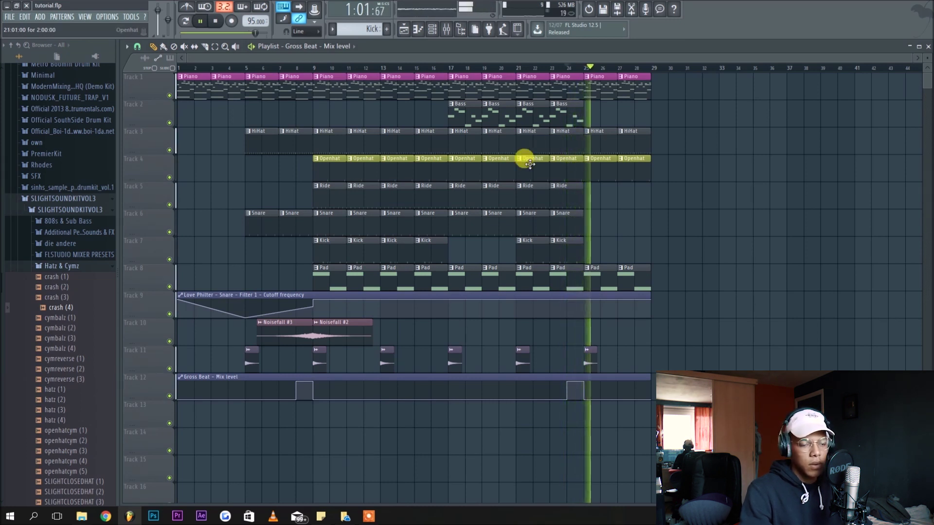
pyautogui.press('space')
pyautogui.click(298, 68)
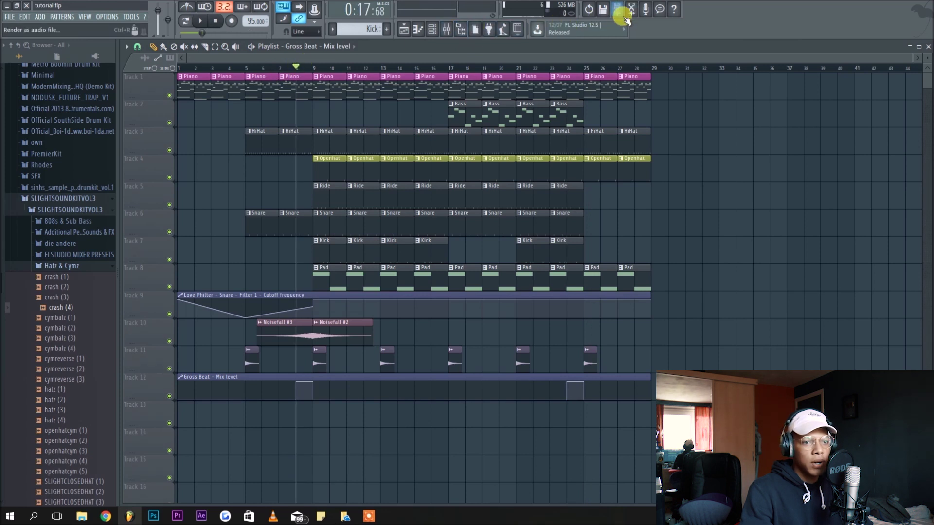
# Load a second Gross Beat in Master slot 6 and slope the last beat of its Empty time envelope downward with a Single curve point.
pyautogui.click(446, 29)
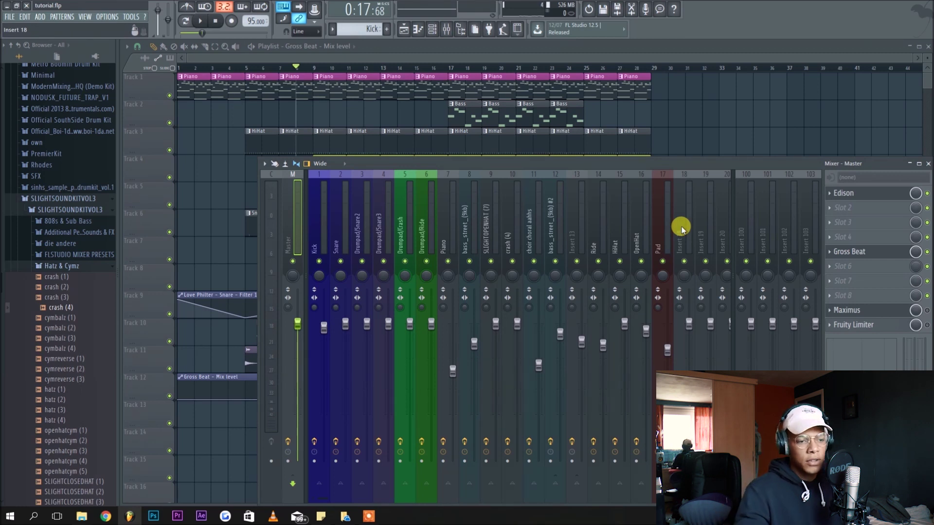
pyautogui.click(831, 274)
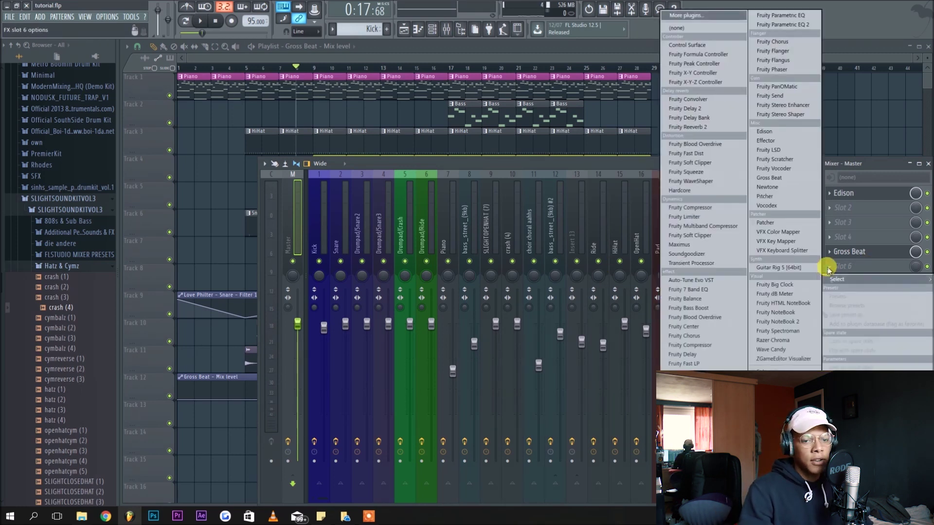
pyautogui.click(778, 180)
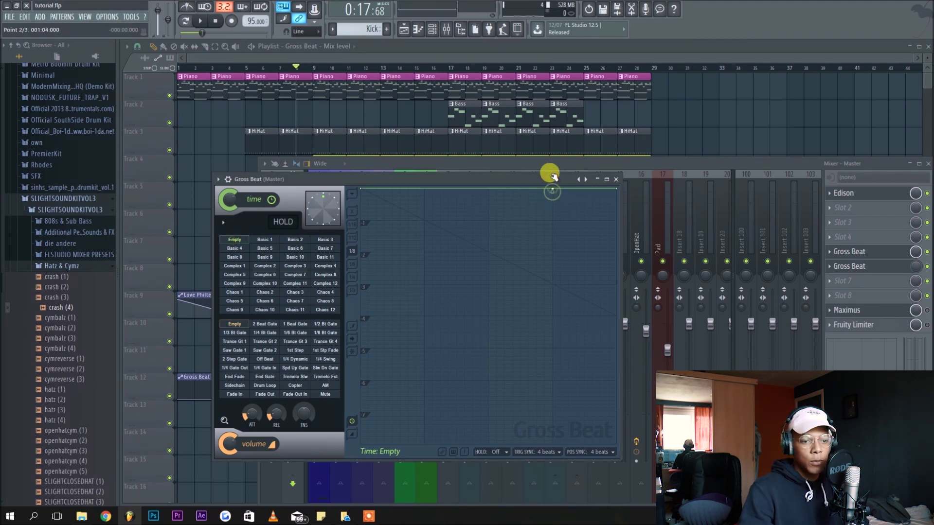
pyautogui.rightClick(615, 189)
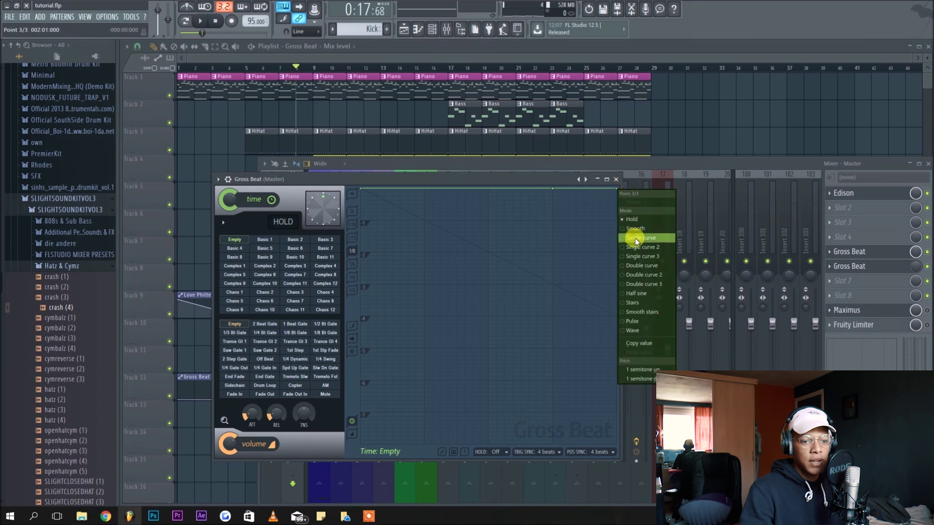
pyautogui.click(635, 238)
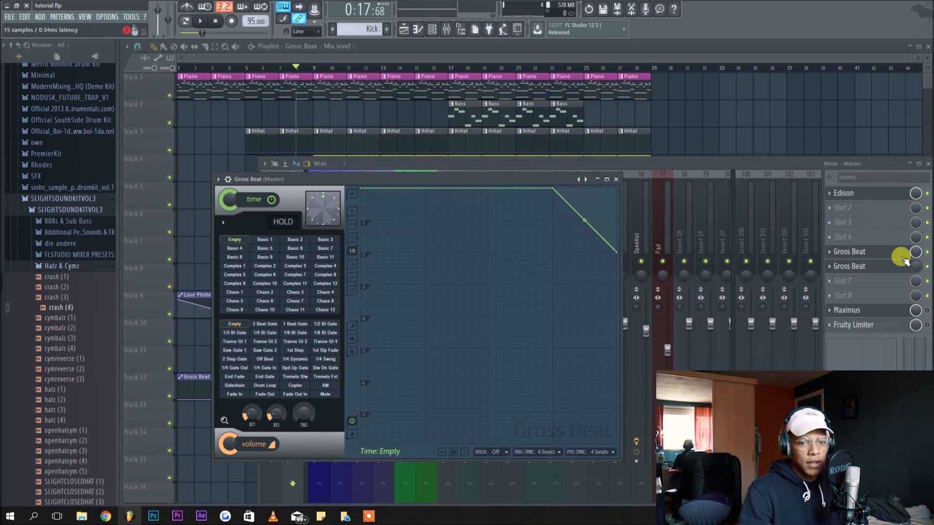
# Create an automation clip for the second Gross Beat's mix level and shape a full-level pulse from bar 16 to bar 17.
pyautogui.rightClick(914, 271)
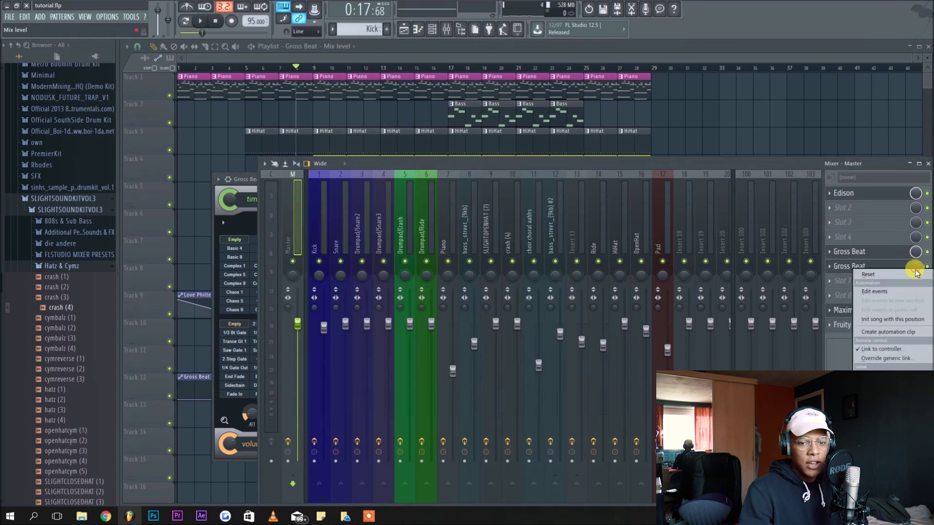
pyautogui.click(905, 332)
pyautogui.click(349, 62)
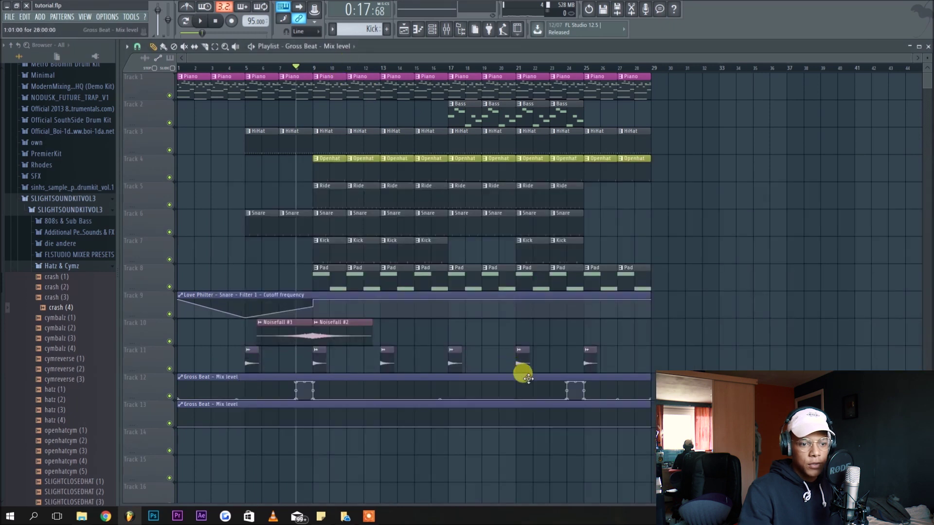
pyautogui.moveTo(428, 421); pyautogui.dragTo(454, 421)
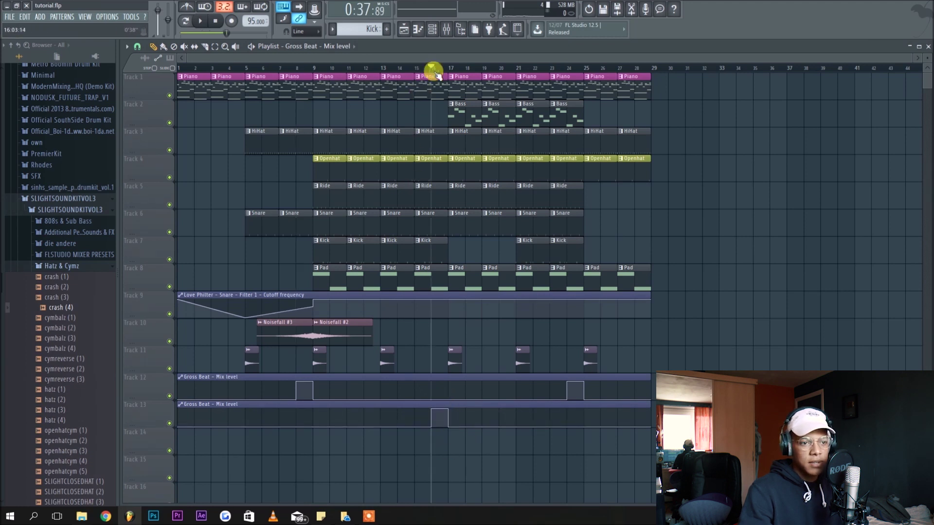
# Play from bar 16 to check the second Gross Beat effect leading into bar 17, and save the project.
pyautogui.press('space')
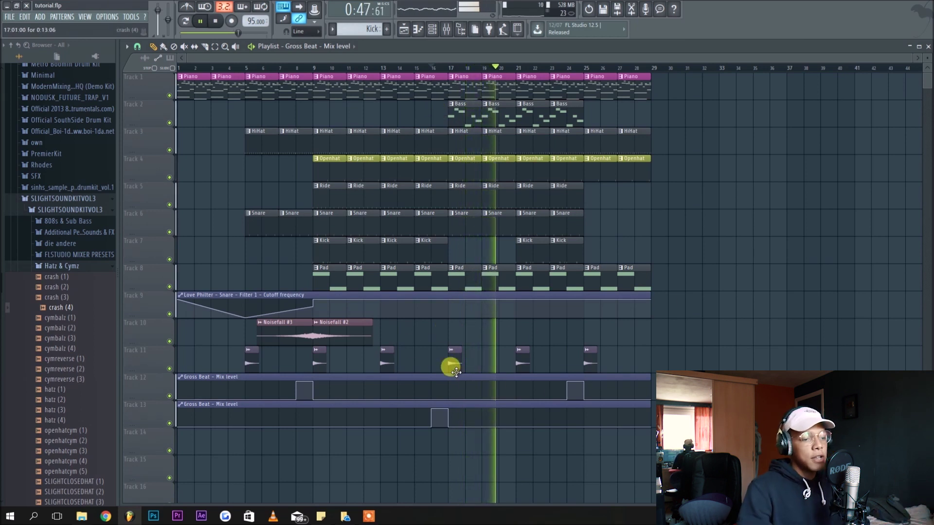
pyautogui.press('space')
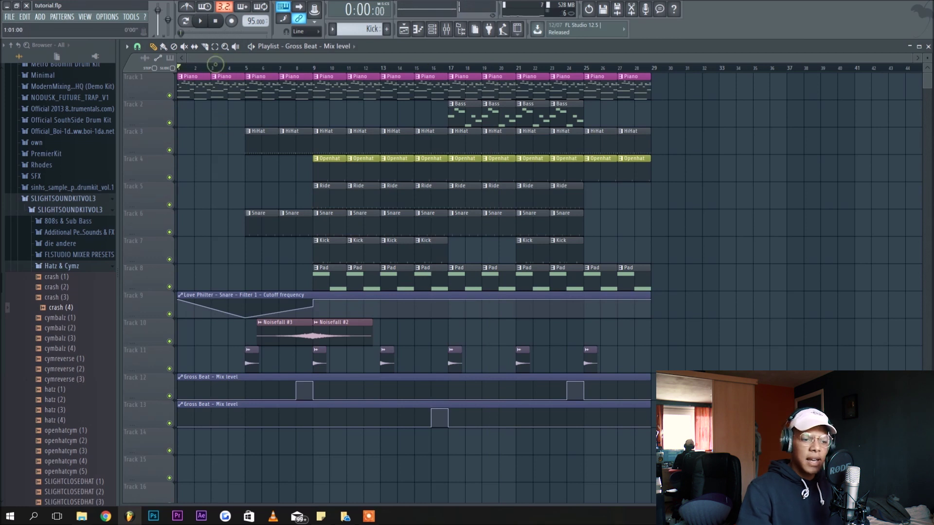
pyautogui.hotkey('ctrl', 's')
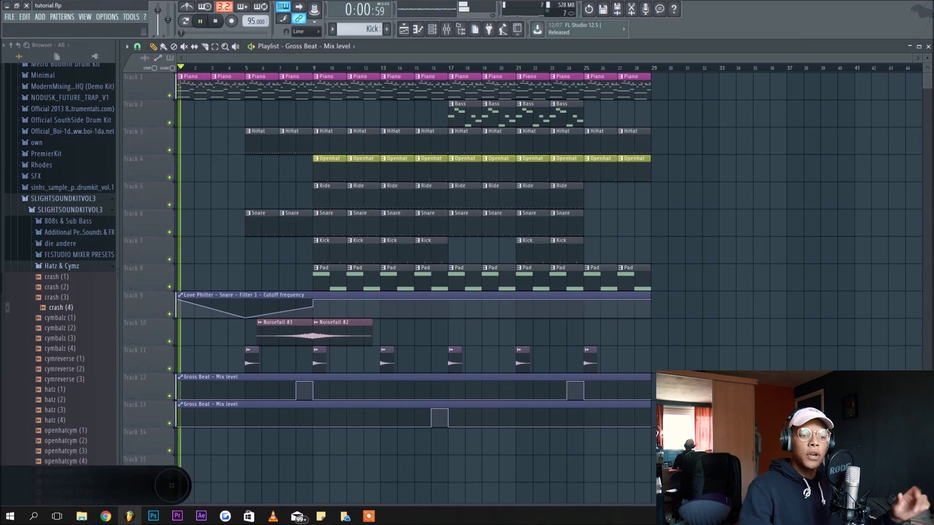